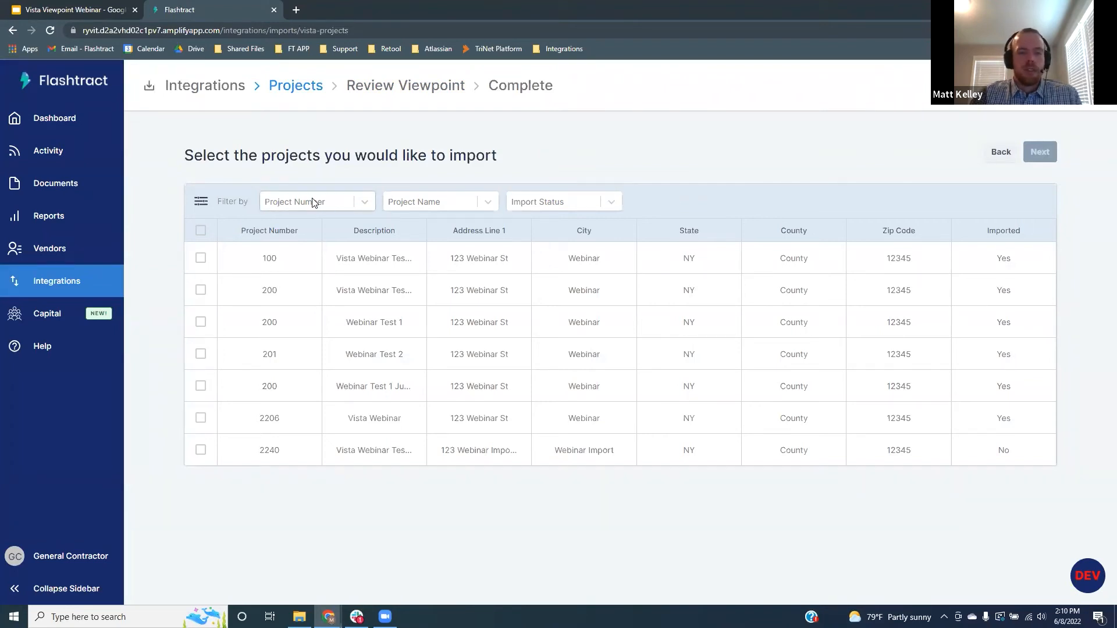
Filter to not-yet-imported projects, select project 2240 and import it from Viewpoint
left_click(614, 202)
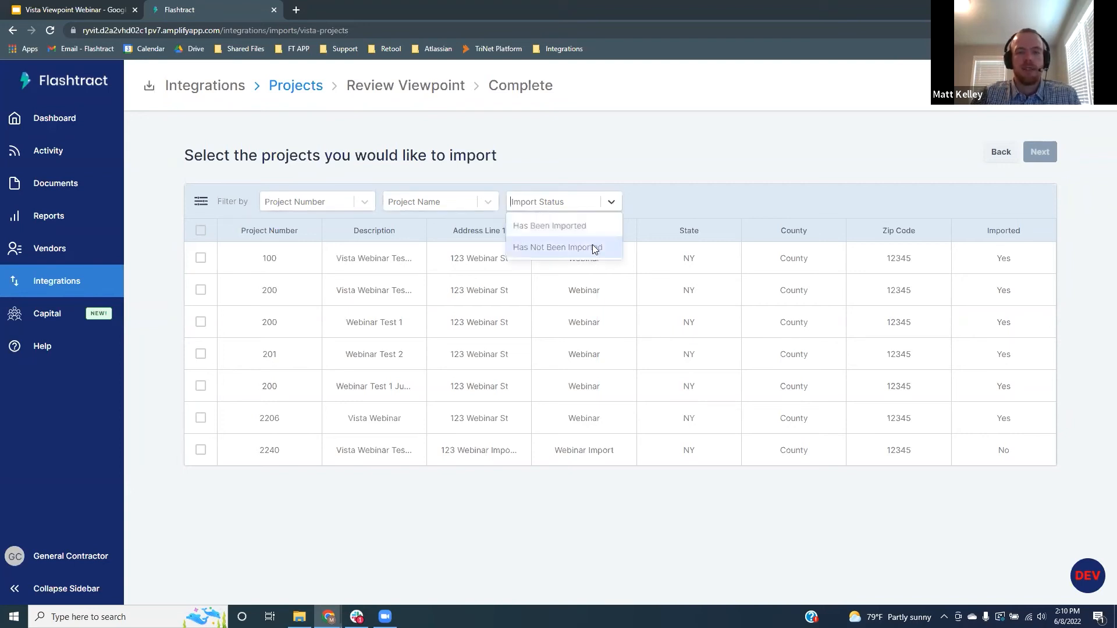
left_click(592, 247)
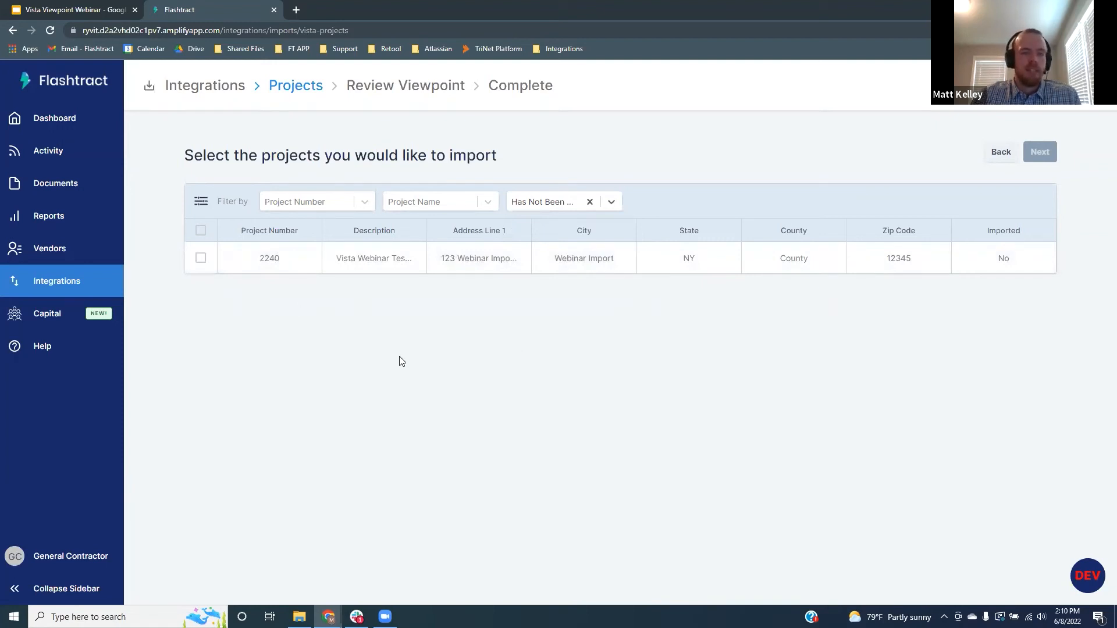
left_click(201, 258)
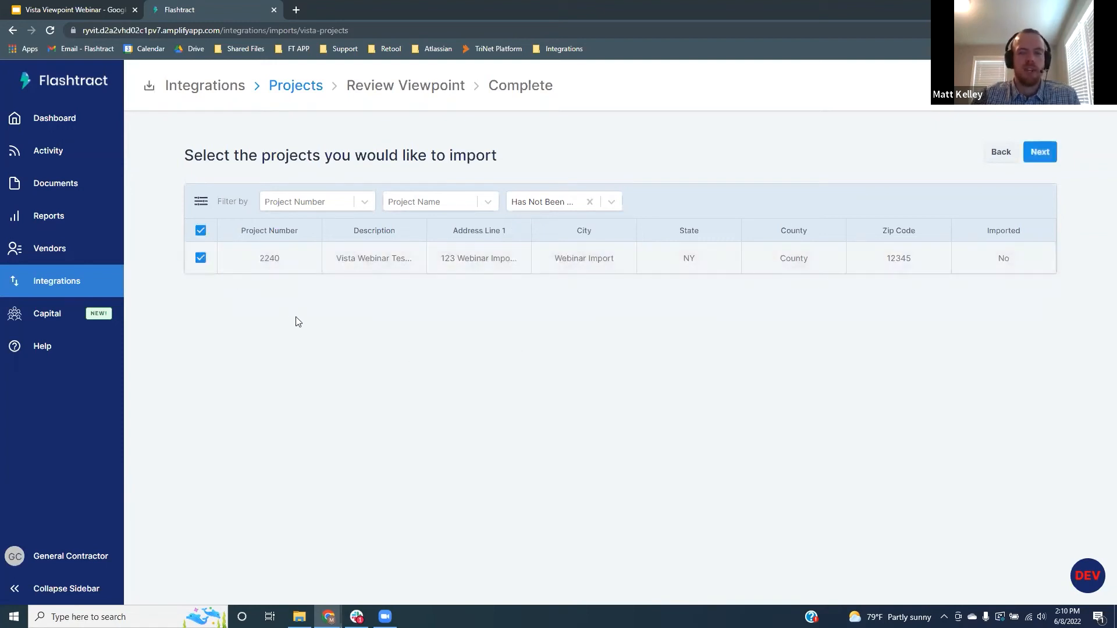
left_click(1039, 152)
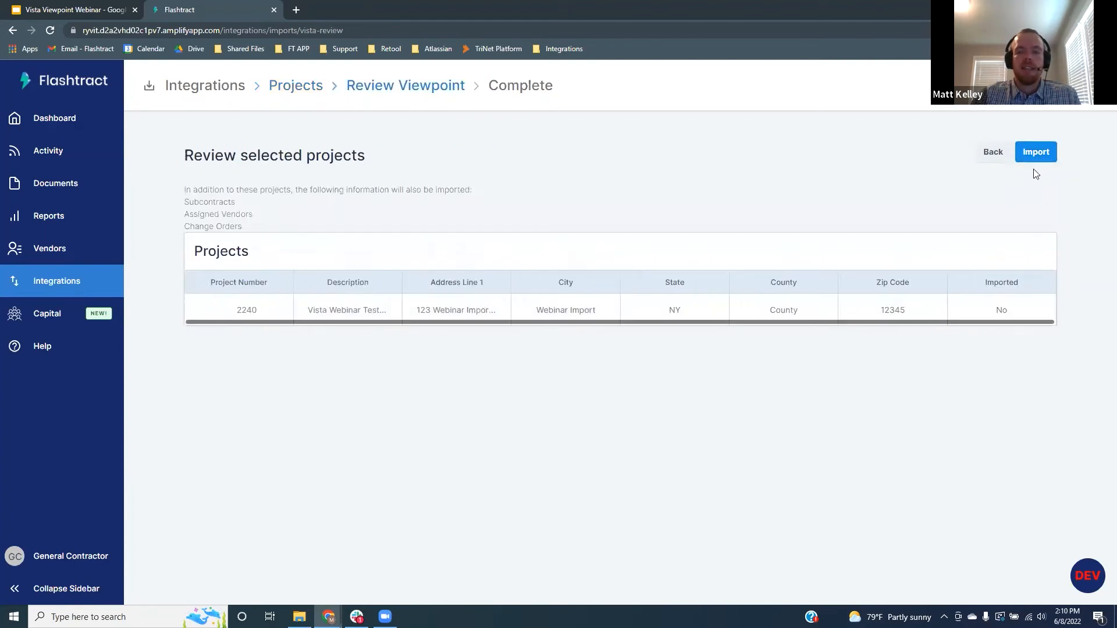
left_click(1036, 153)
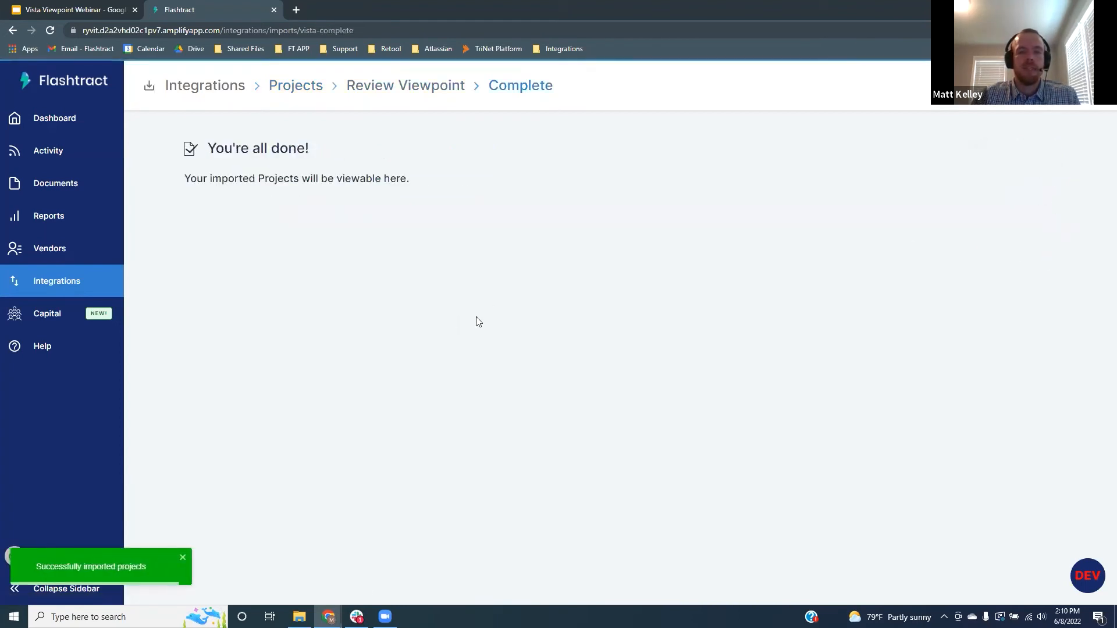
Go to the dashboard and open the Vista Webinar project's Sitework contract 0200
left_click(400, 179)
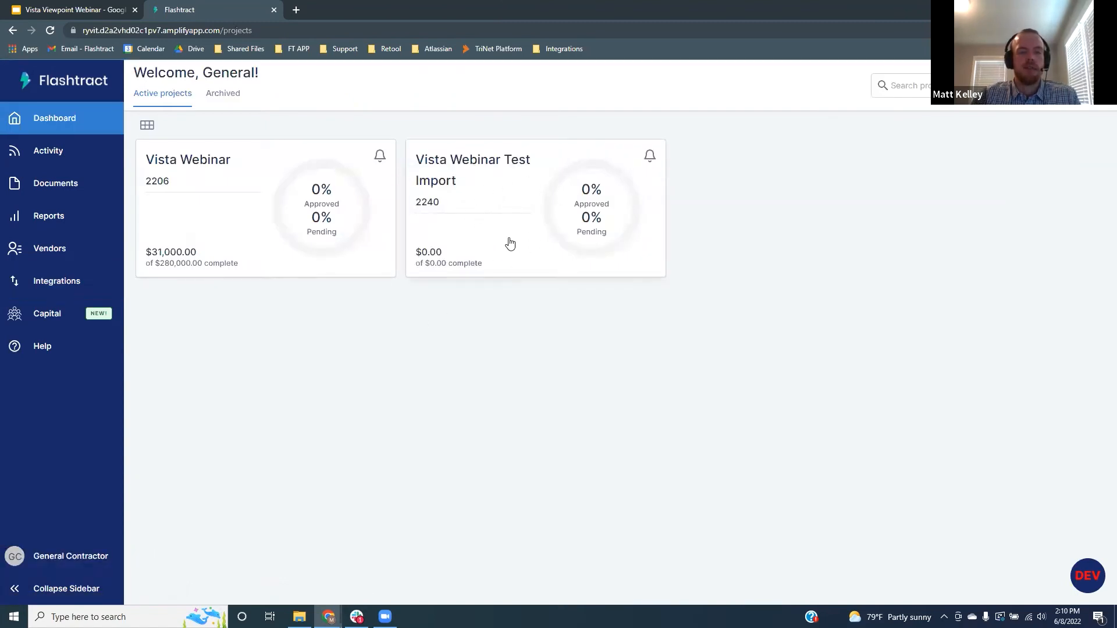
left_click(221, 206)
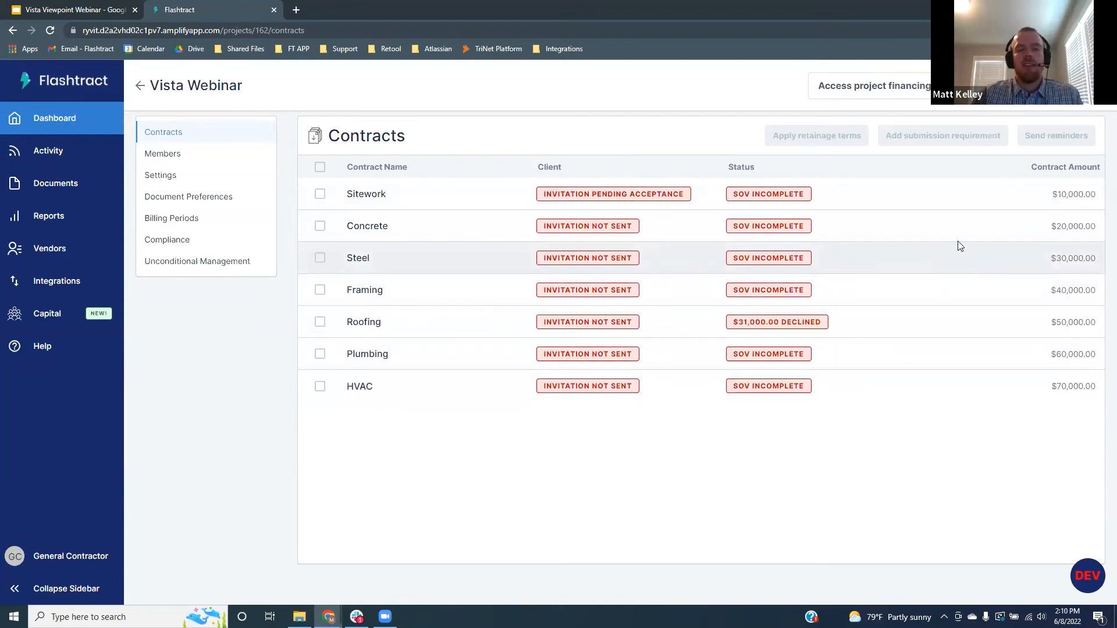
left_click(393, 195)
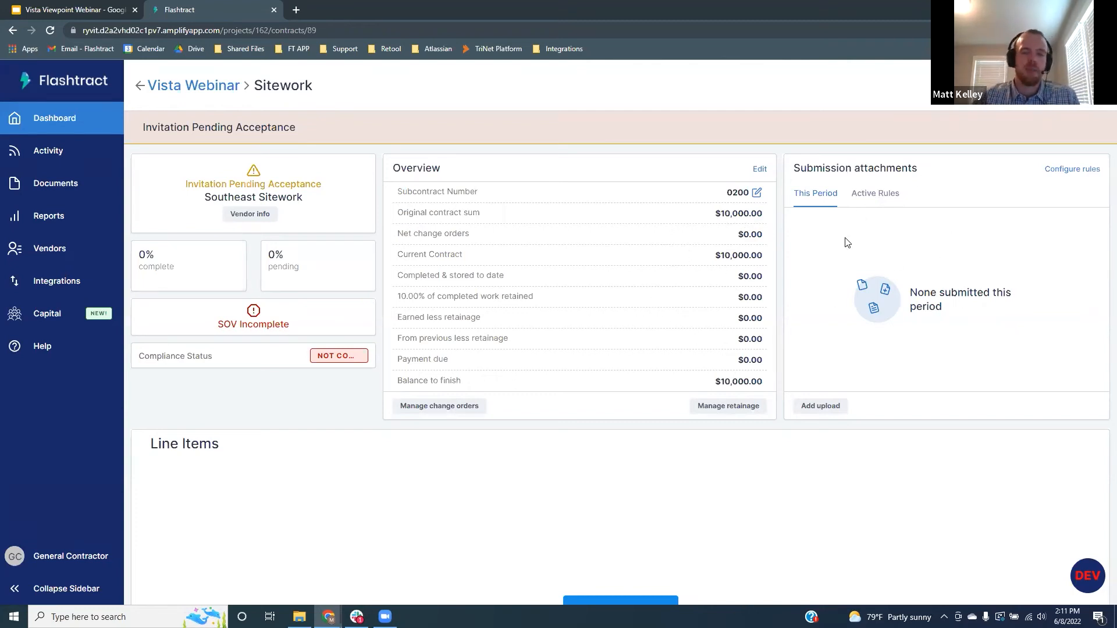
Check the Sitework contract's Active Rules submission requirements, then open the account menu
left_click(868, 200)
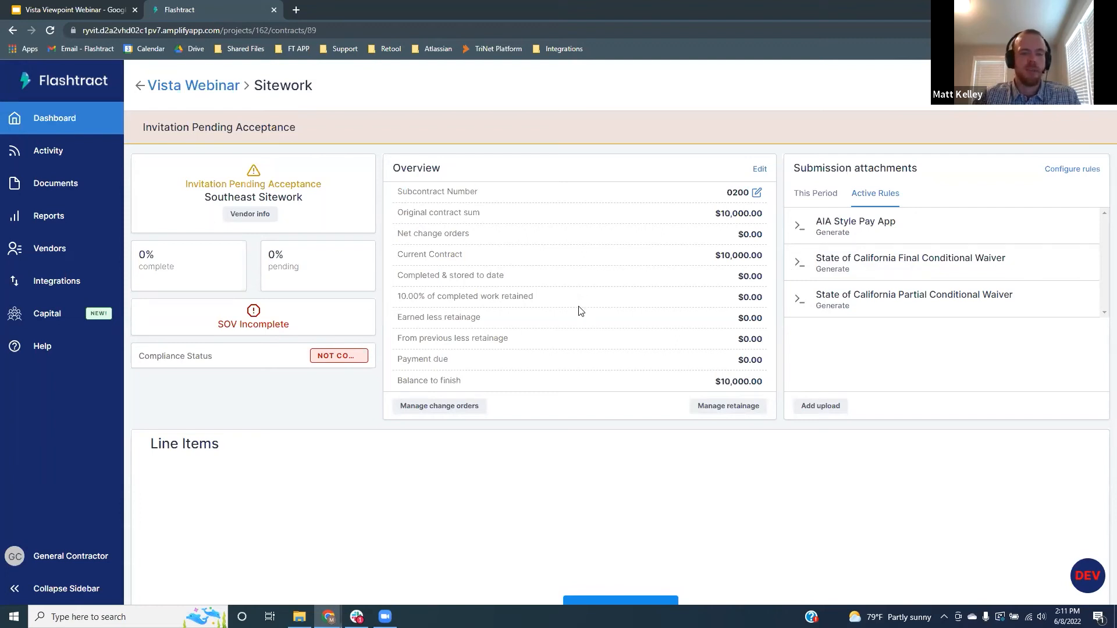
left_click(82, 560)
Log out, sign in with the saved subcontractor account, and accept the Vista Webinar project invitation
left_click(168, 556)
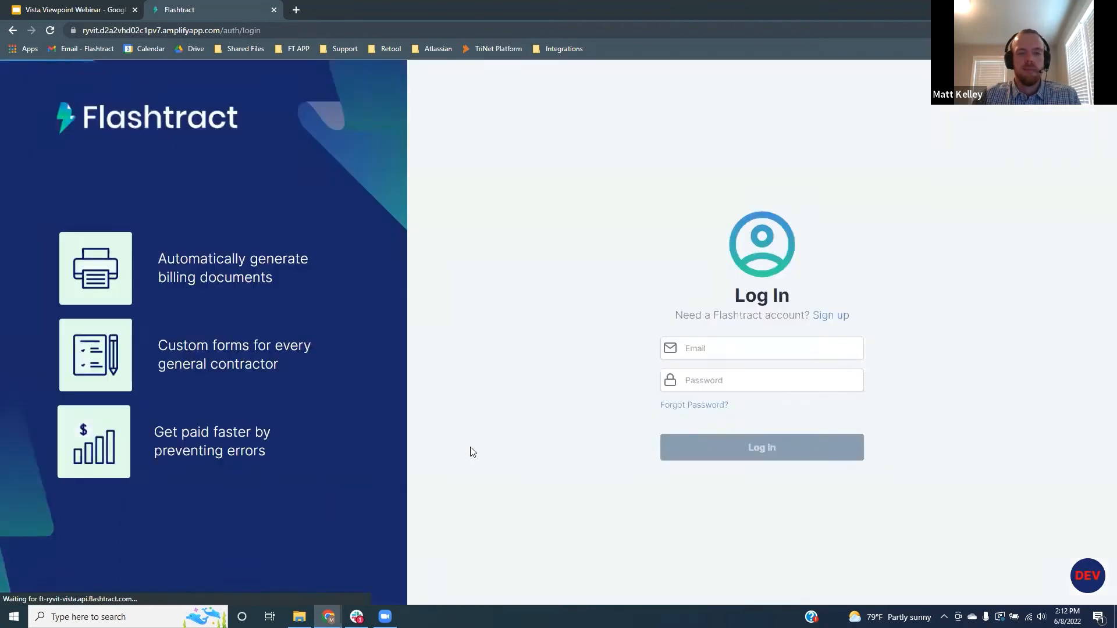
left_click(700, 347)
left_click(783, 394)
left_click(724, 380)
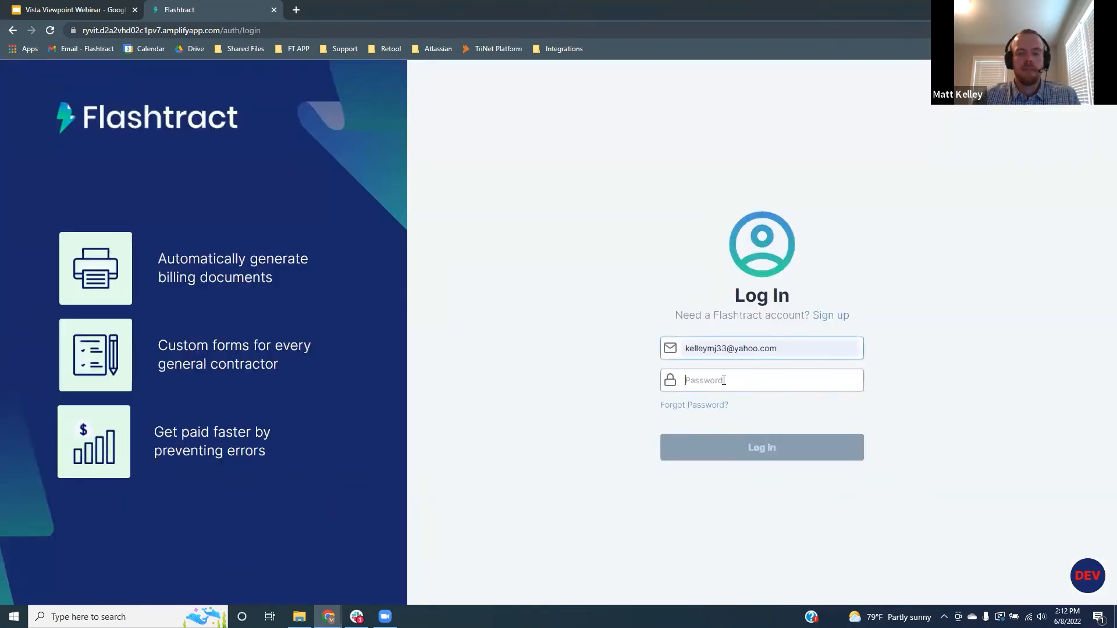
left_click(802, 197)
left_click(739, 453)
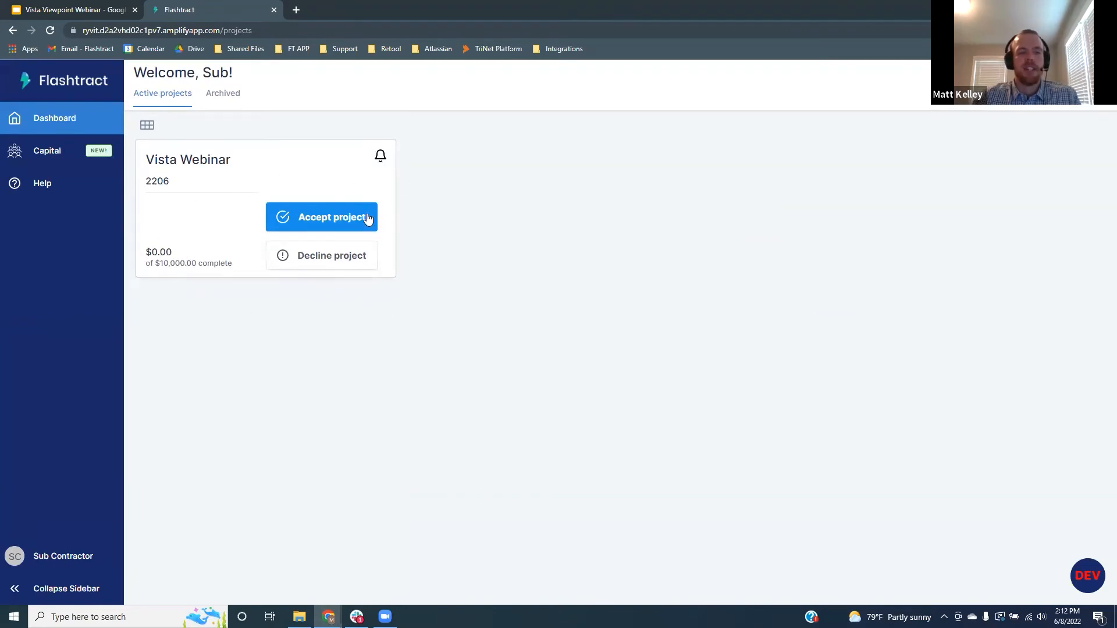
left_click(348, 217)
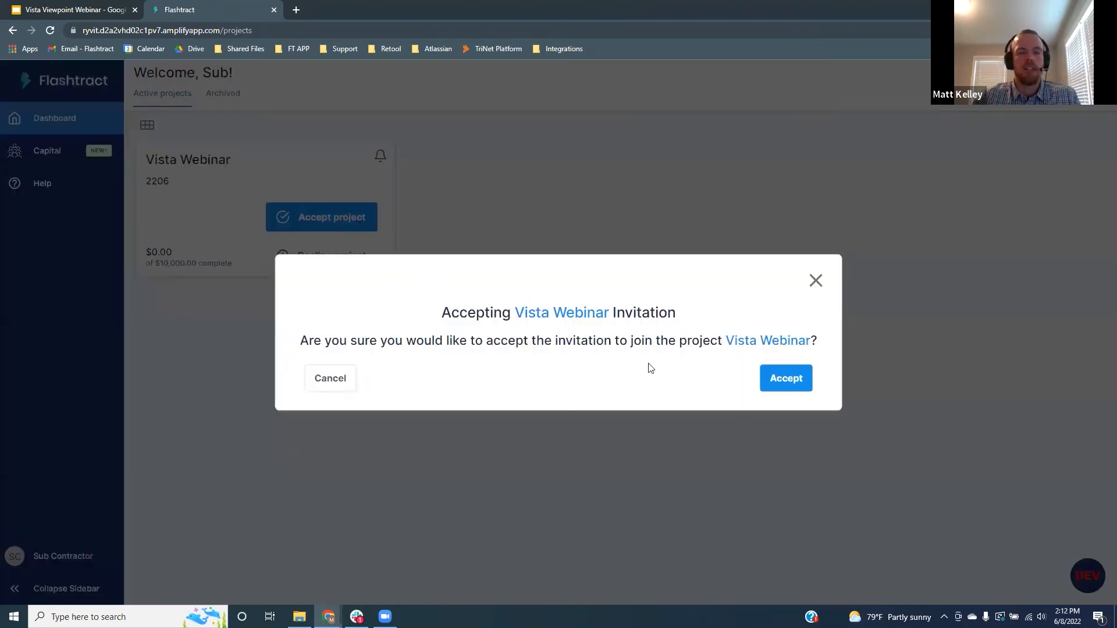
left_click(799, 380)
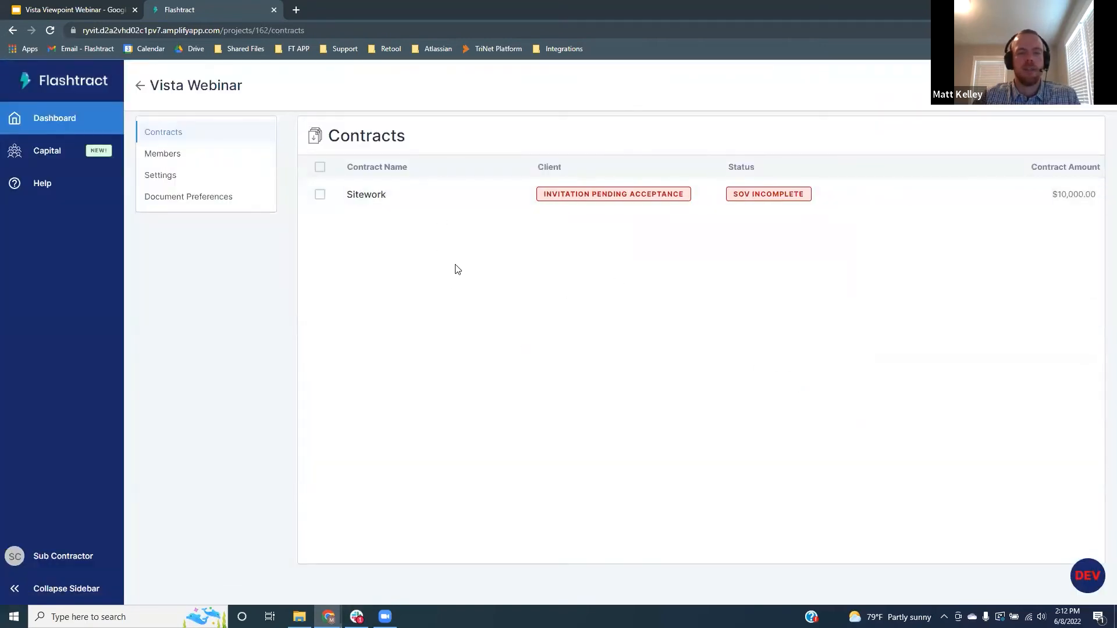
Open the Sitework contract and accept it
left_click(428, 199)
left_click(1078, 135)
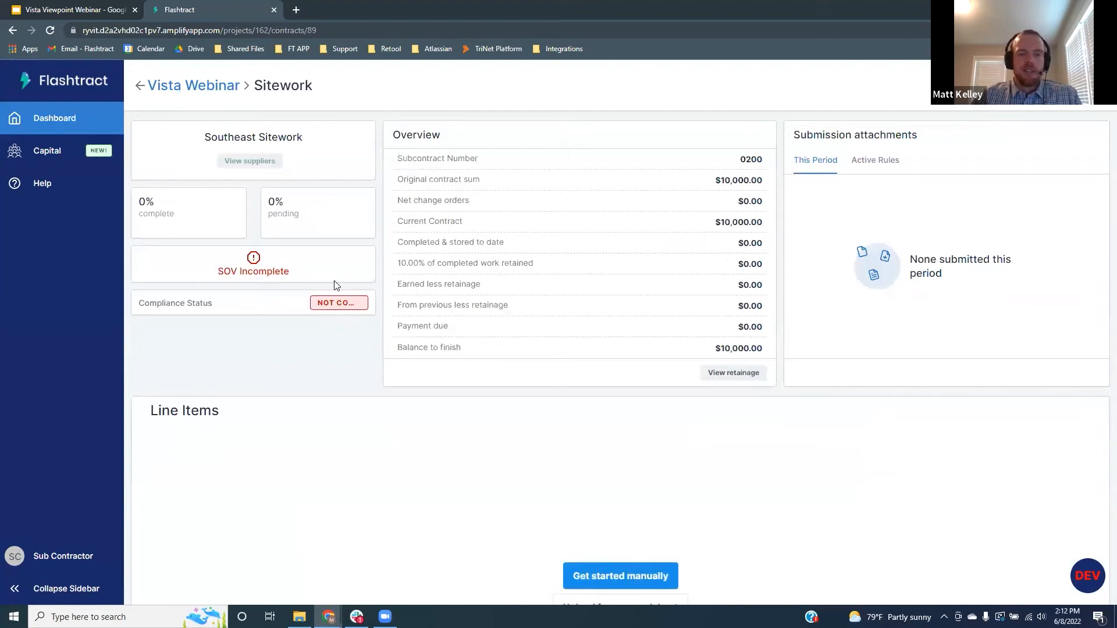
scroll(334, 280, "down", 3)
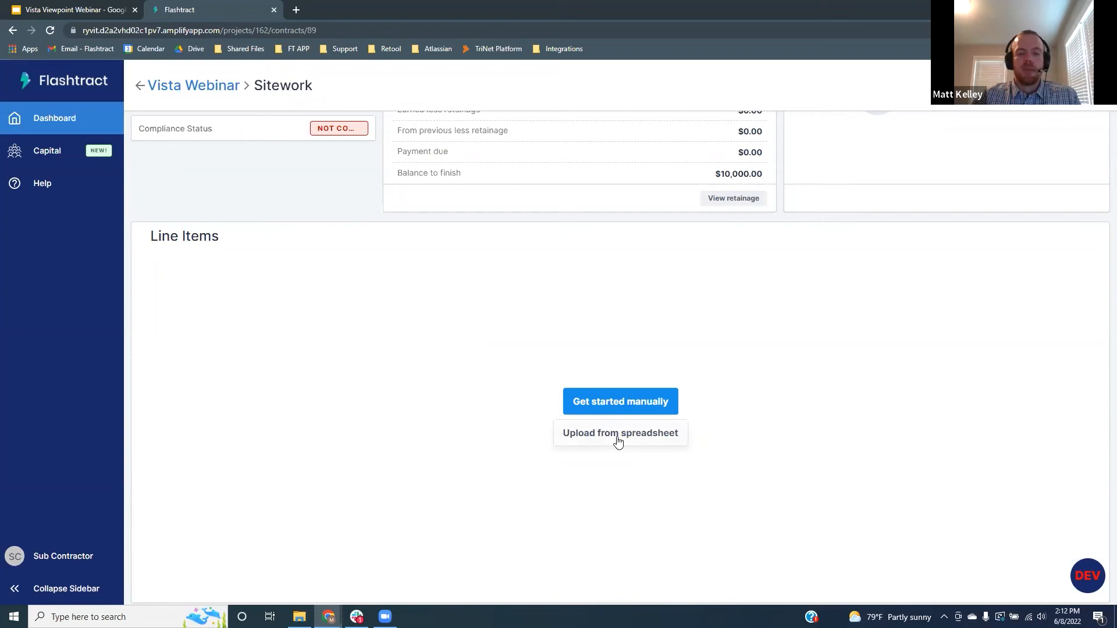
Create ten $1,000 Phase 1–10 line items from SOV Upload 10K contract.xlsx and save them
left_click(618, 442)
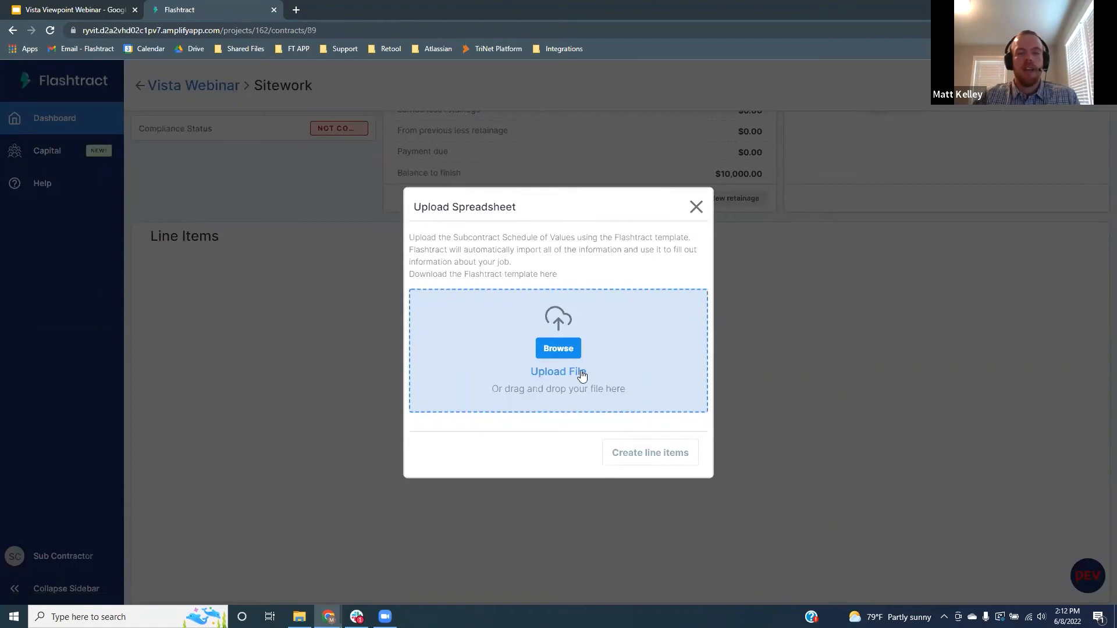
left_click(559, 348)
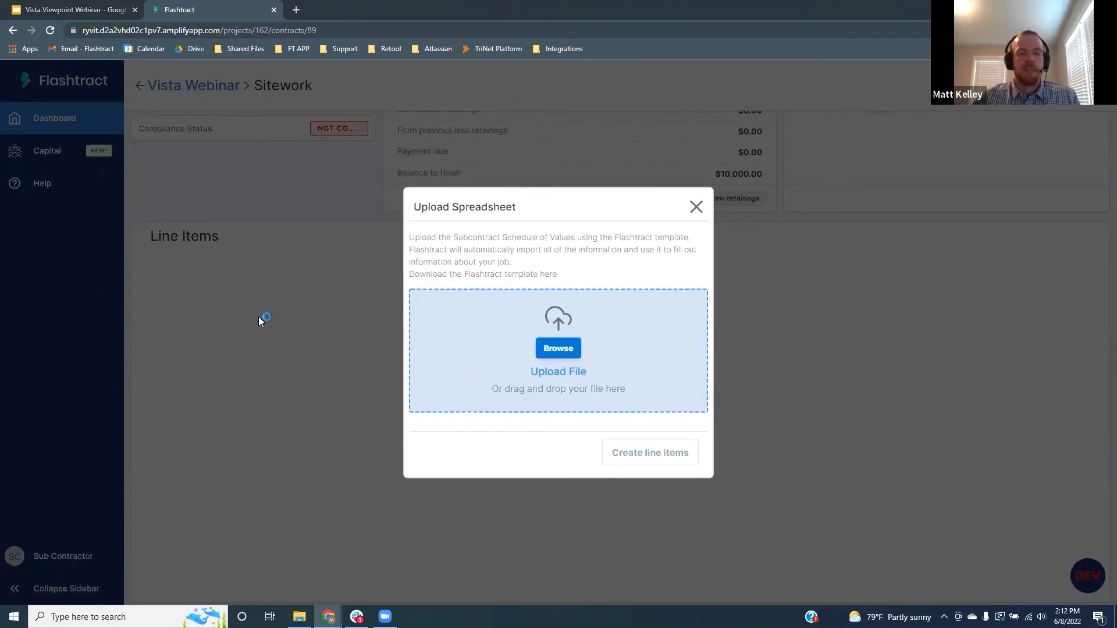
left_click(263, 29)
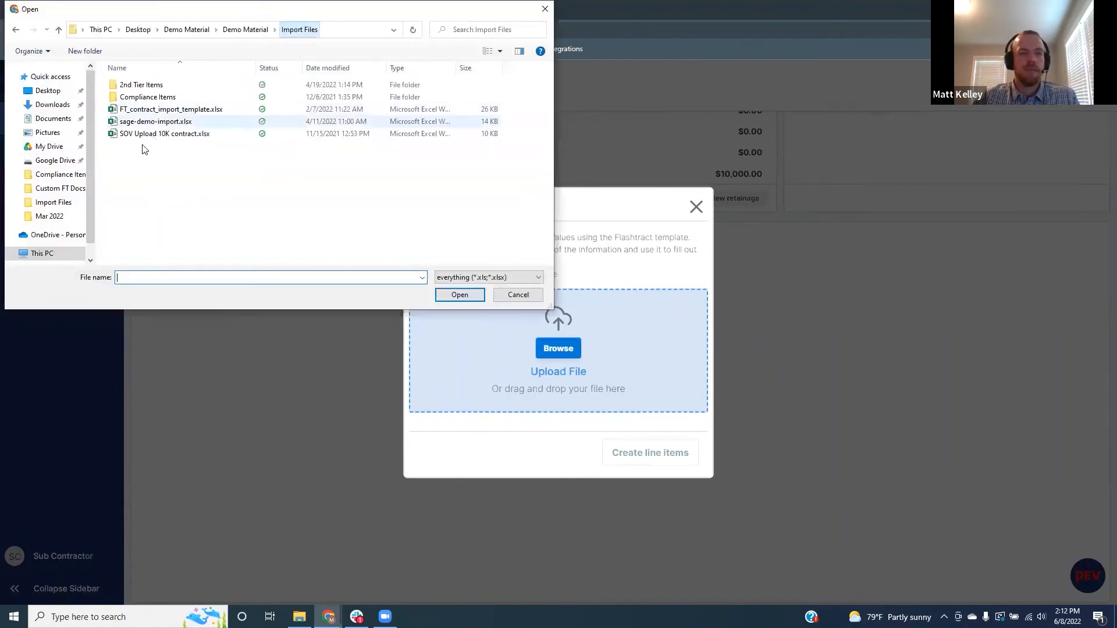
left_click(155, 134)
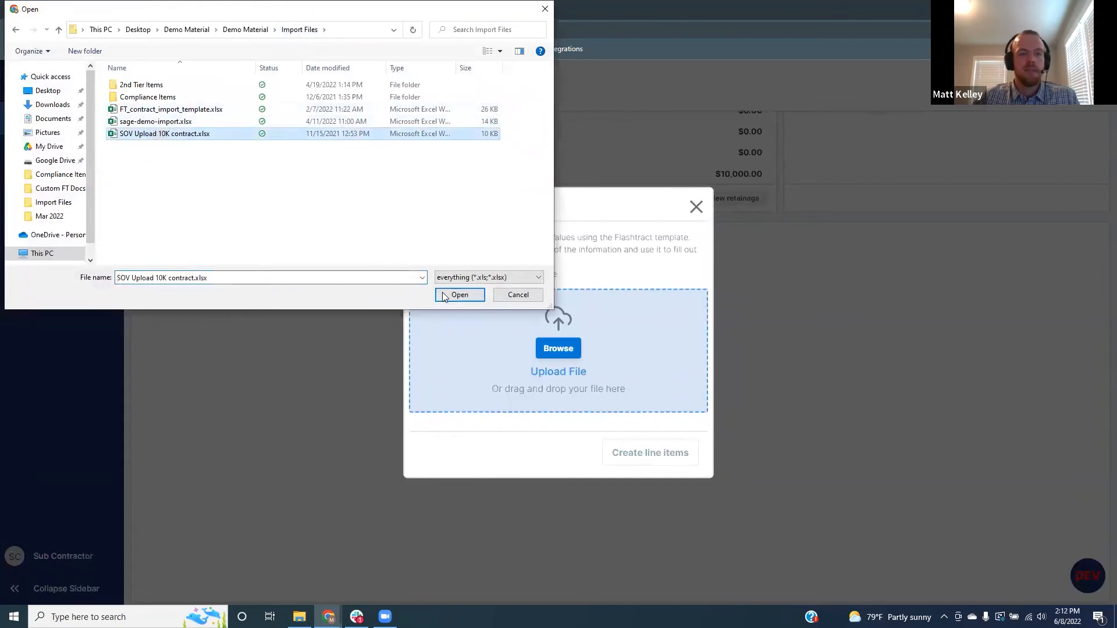
left_click(458, 295)
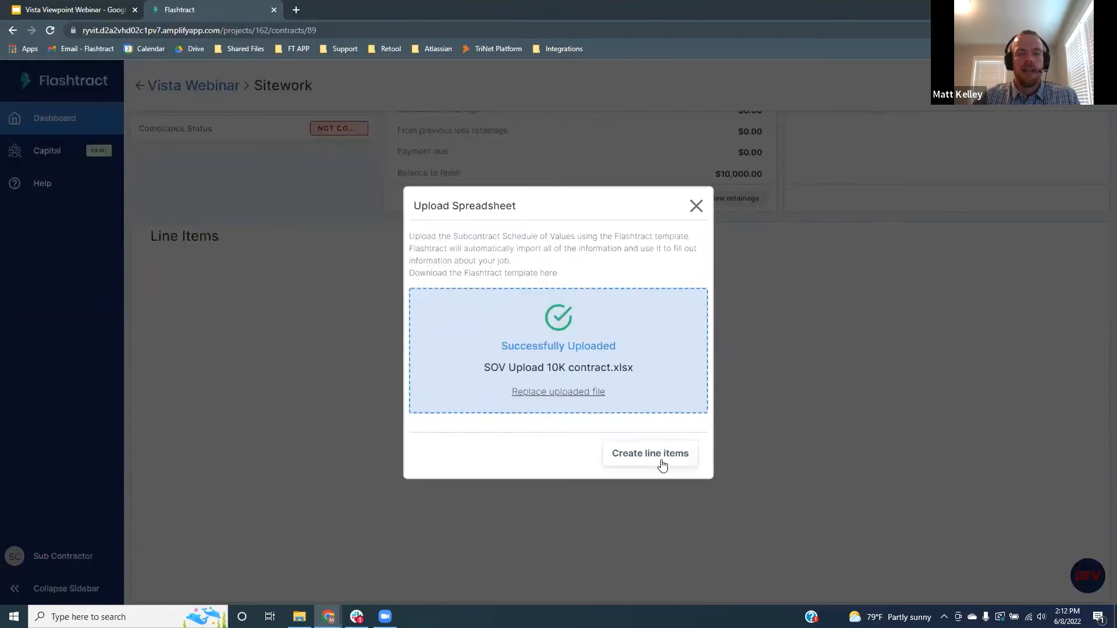
left_click(655, 455)
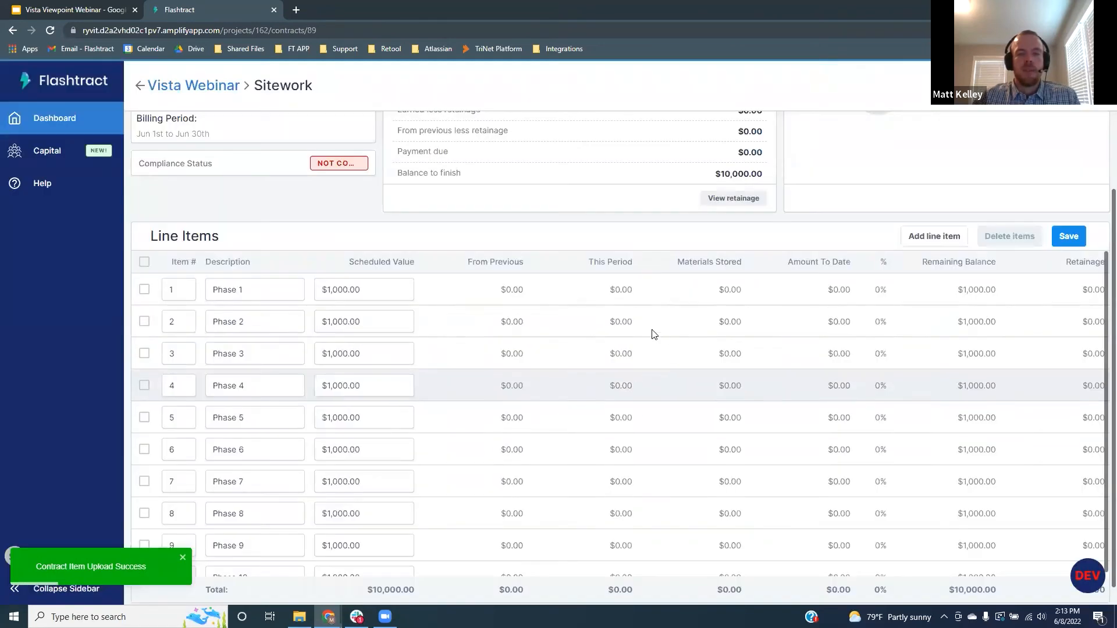
scroll(442, 355, "down", 2)
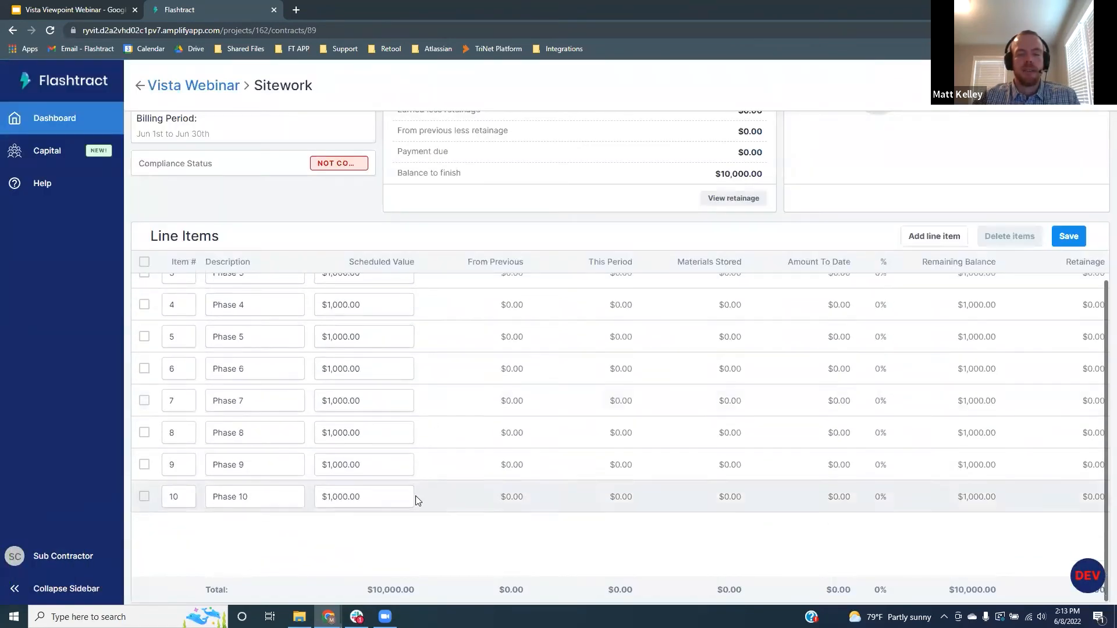
scroll(483, 477, "up", 3)
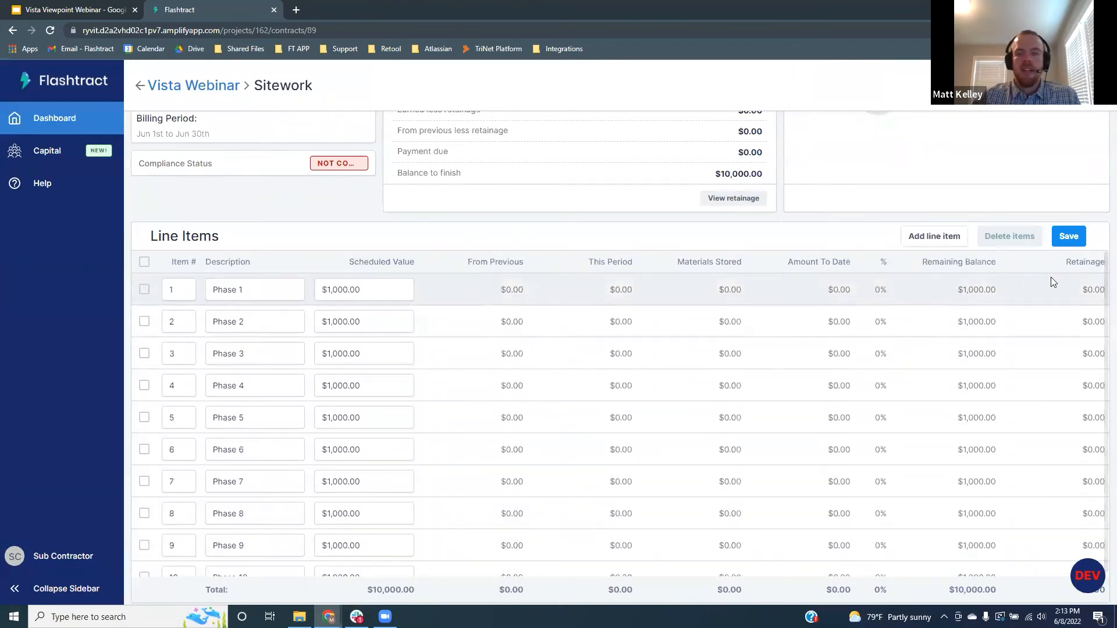
left_click(1069, 236)
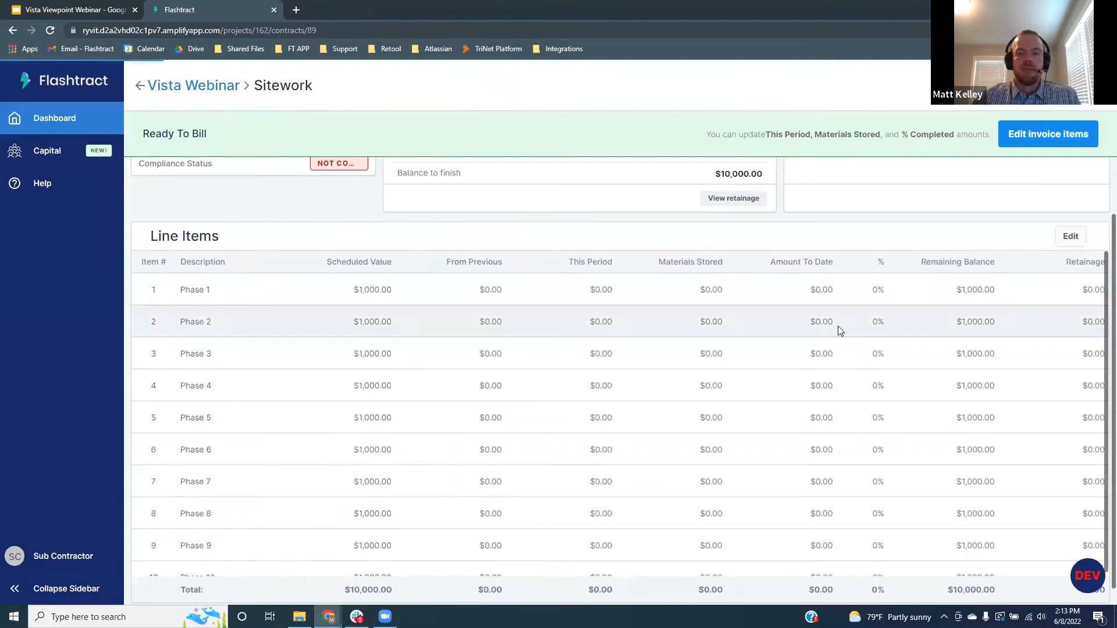
scroll(757, 329, "up", 2)
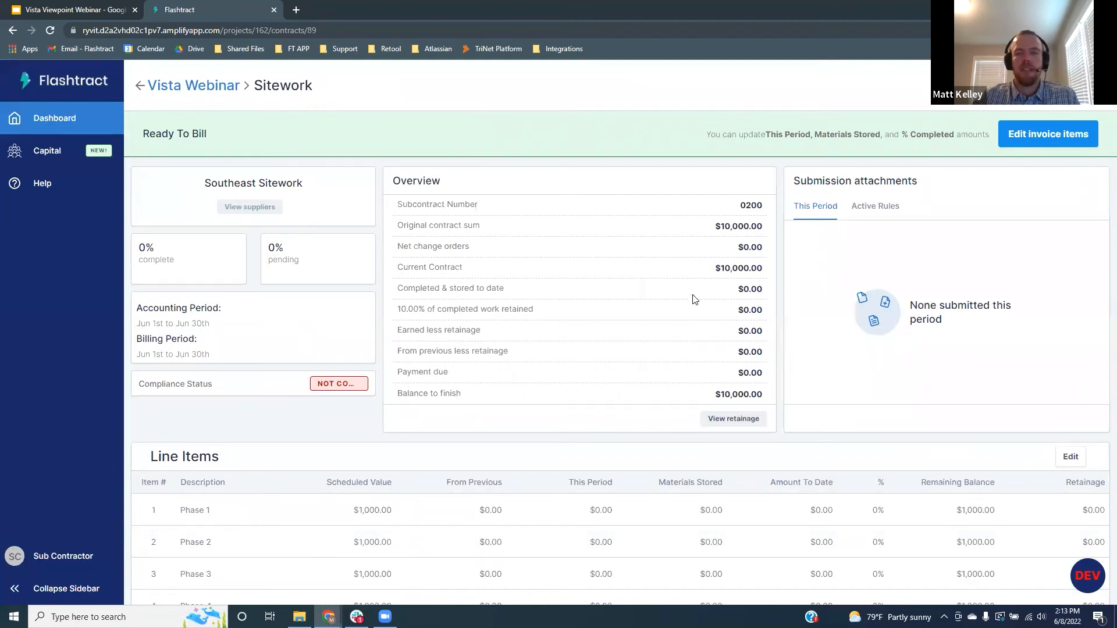
left_click(1050, 138)
Bill $750 this period on Phase 1, $250 stored materials on Phase 2, Phase 3 at 50%, Phase 4 at 75%
scroll(549, 330, "down", 2)
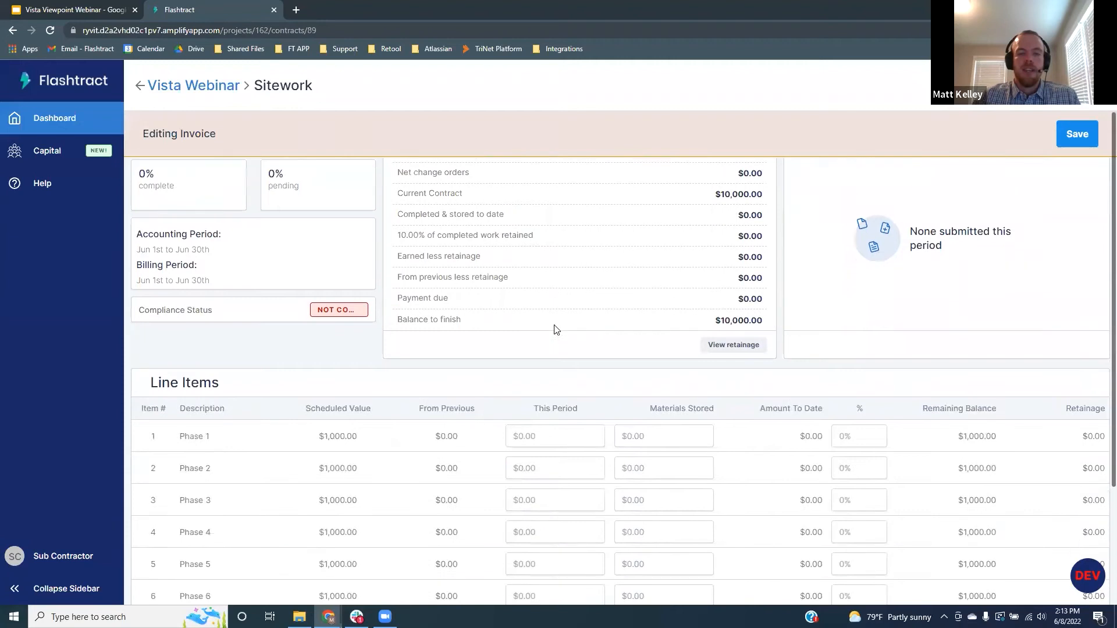
left_click(568, 402)
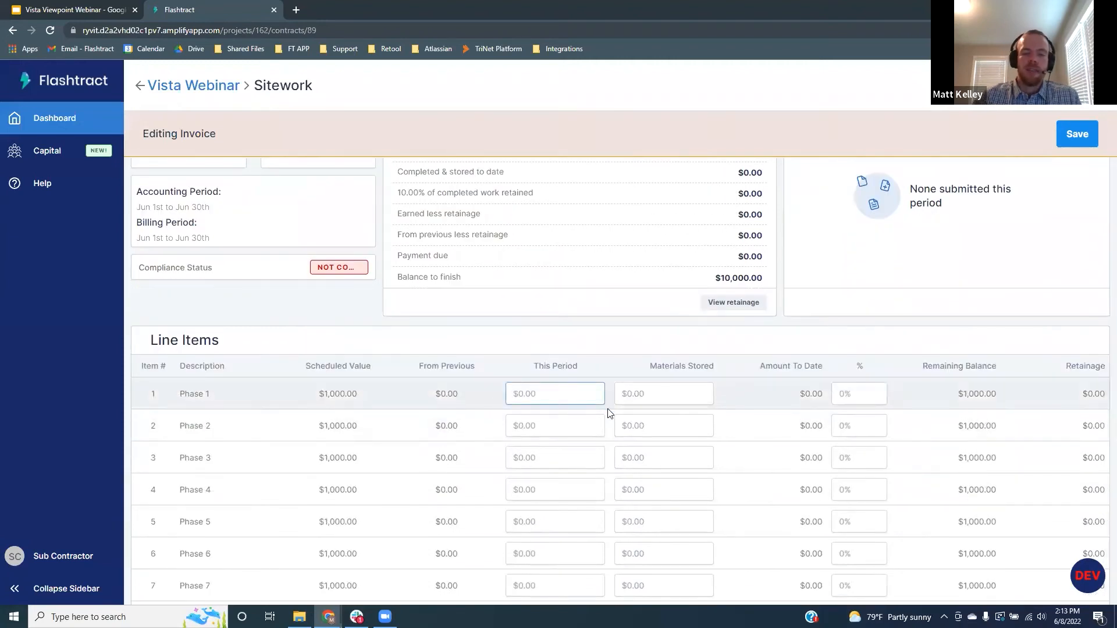
type("750")
left_click(661, 425)
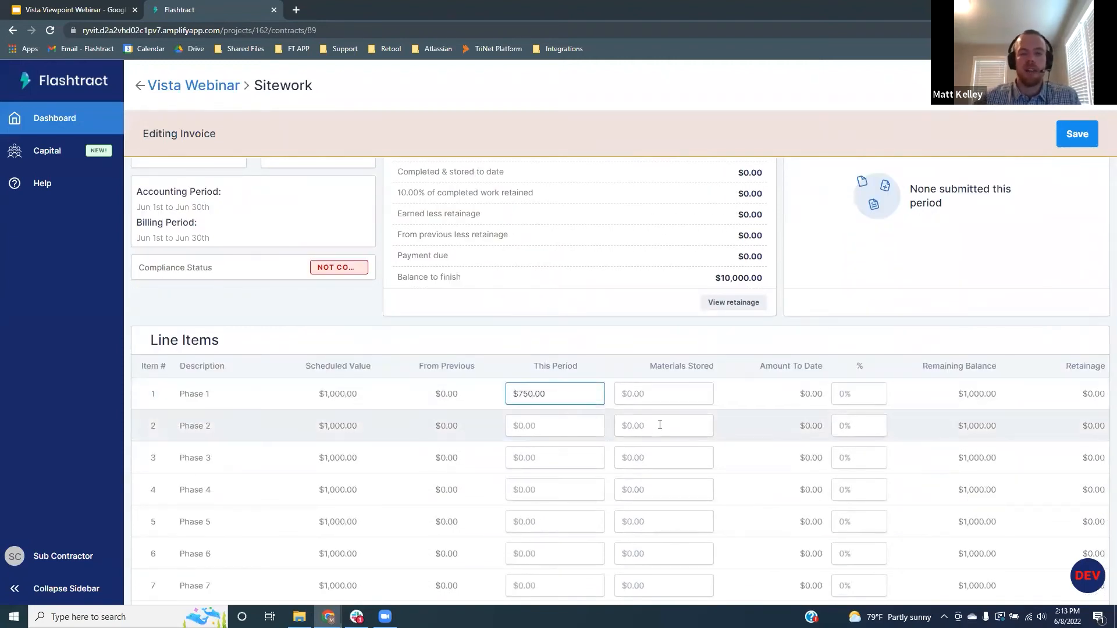
type("250")
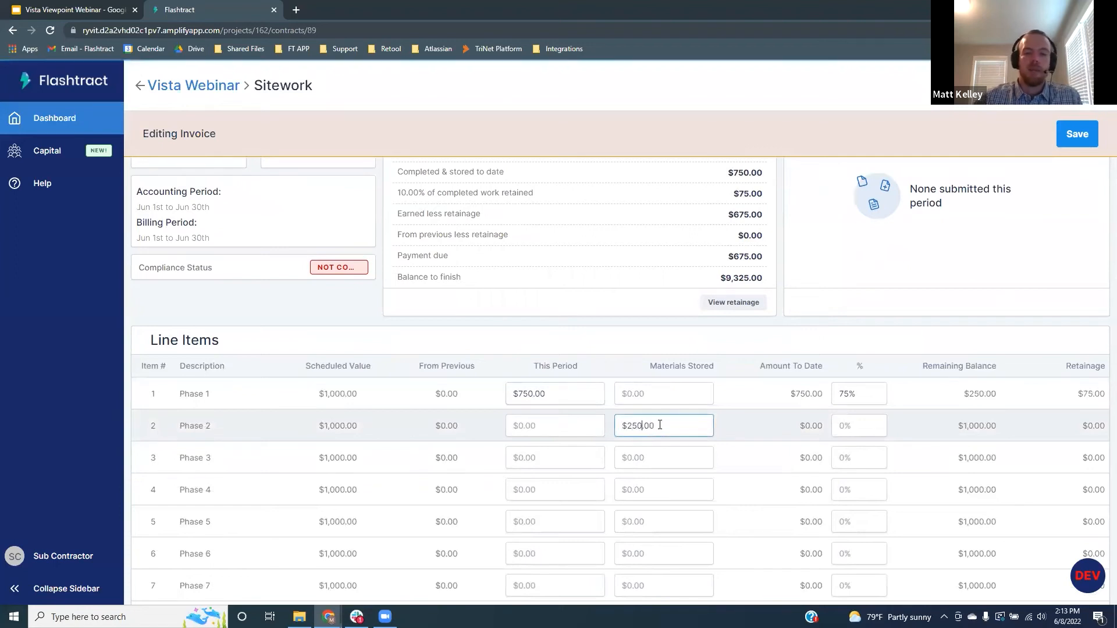
left_click(863, 458)
type("50")
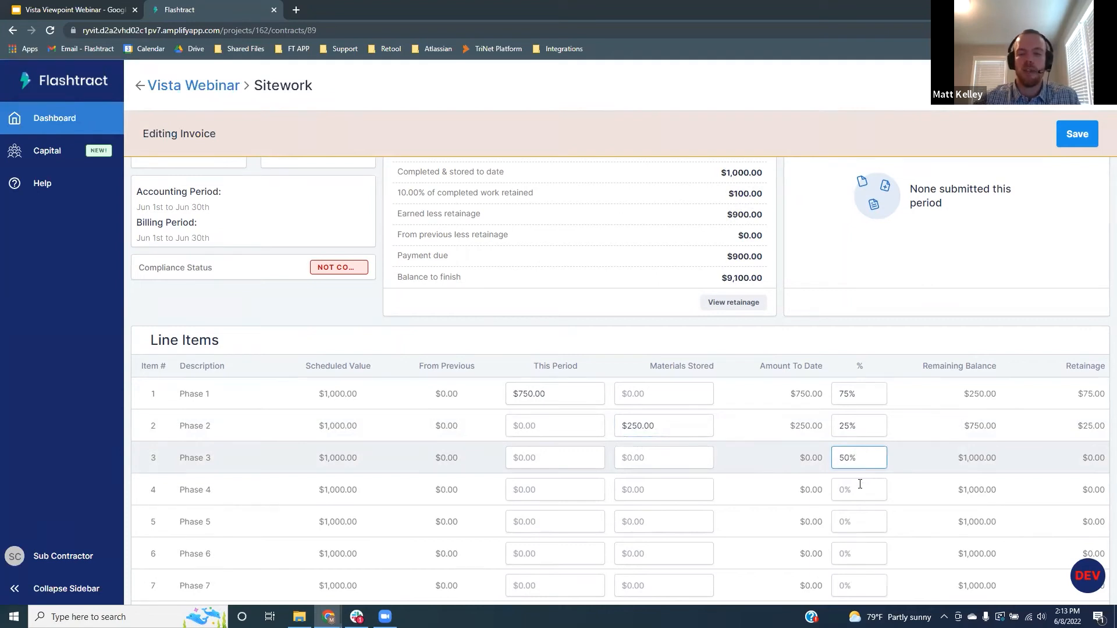
left_click(860, 485)
type("75")
left_click(917, 474)
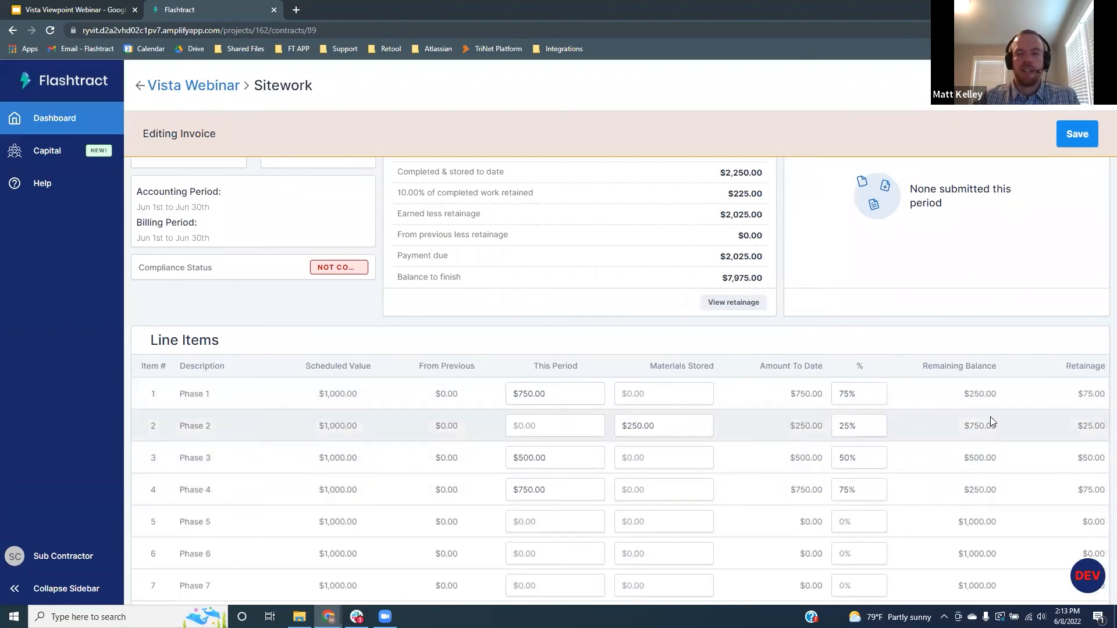
Save the invoice as Ready To Bill: $2,250.00 completed, $2,025.00 due after retainage
scroll(830, 363, "up", 2)
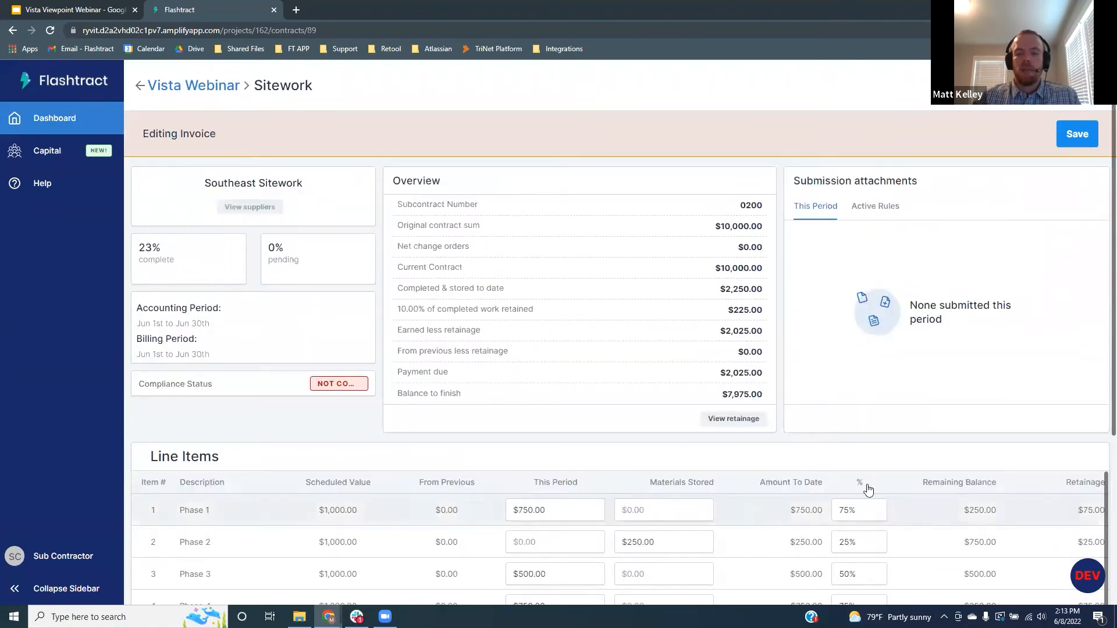
left_click(1078, 135)
scroll(684, 406, "down", 1)
scroll(685, 406, "down", 1)
scroll(745, 379, "up", 2)
mouse_move(1032, 135)
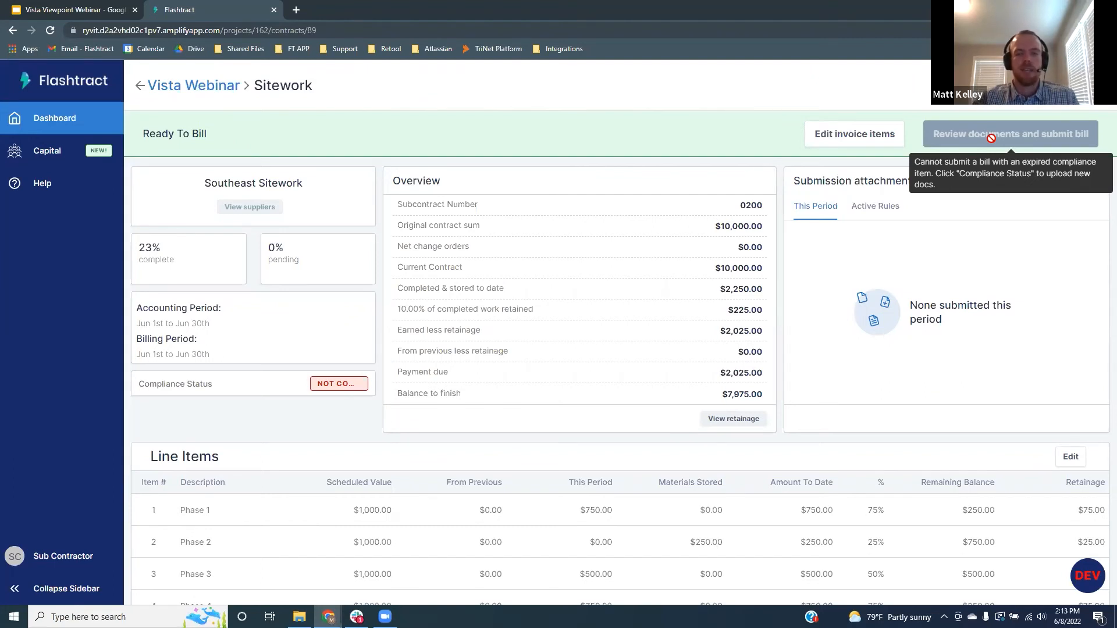
Upload Certificate of Insurance.pdf from Compliance Items as the contract's COI document
left_click(209, 392)
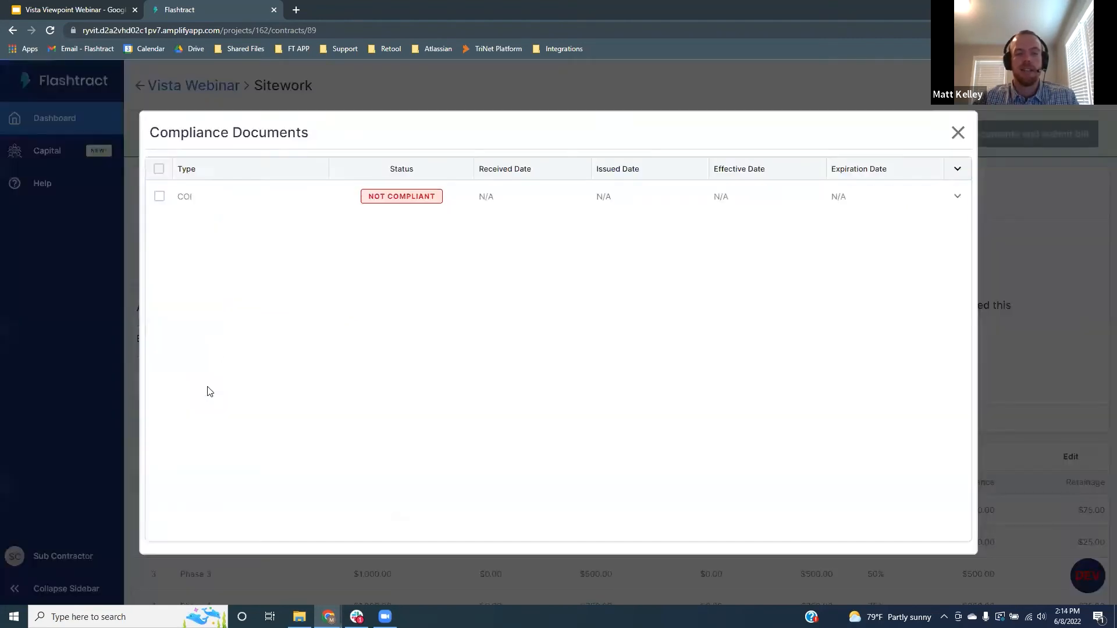
left_click(231, 199)
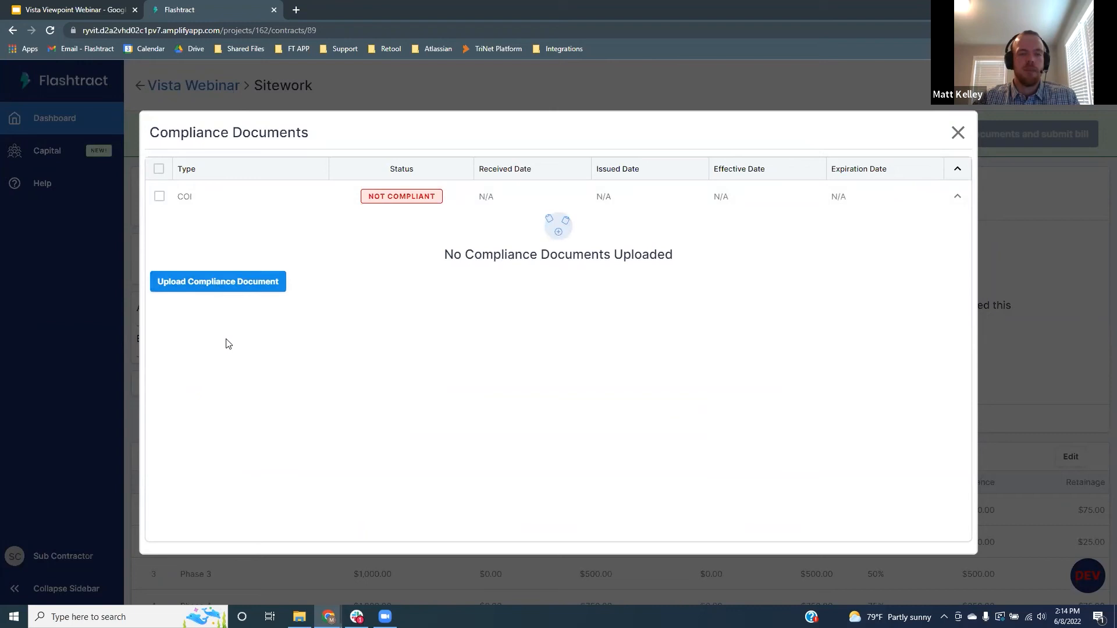
left_click(228, 284)
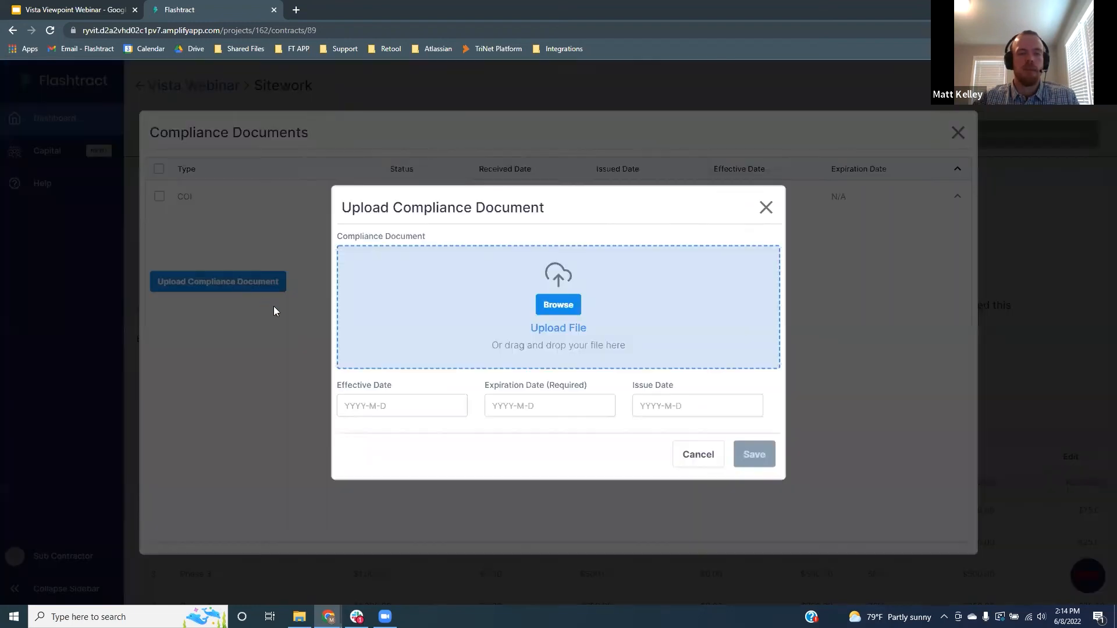
left_click(558, 305)
double_click(165, 98)
left_click(178, 85)
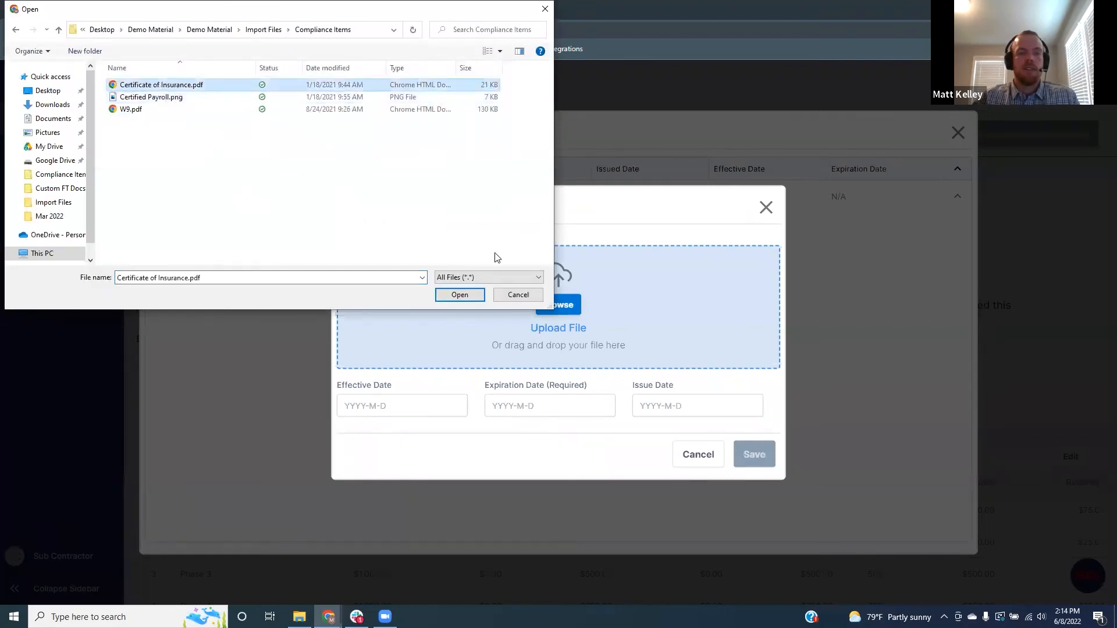
left_click(460, 294)
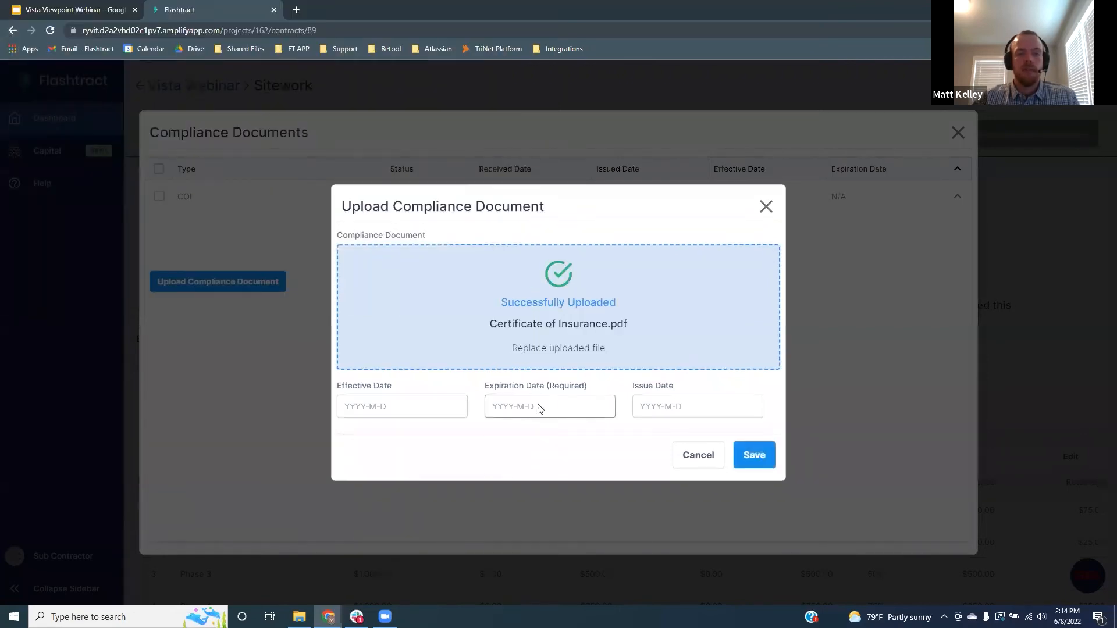
Set the COI expiration date to 12/31/2022, save it, and close the compliance list
left_click(539, 408)
left_click(628, 435)
left_click(629, 435)
left_click(628, 435)
left_click(628, 435)
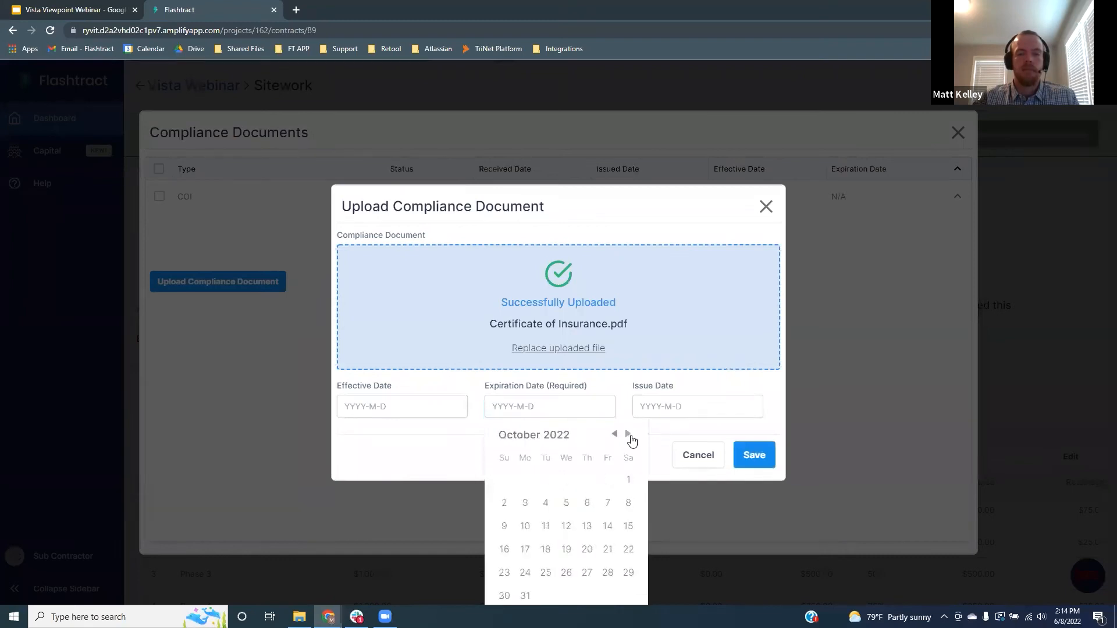
left_click(629, 434)
left_click(629, 434)
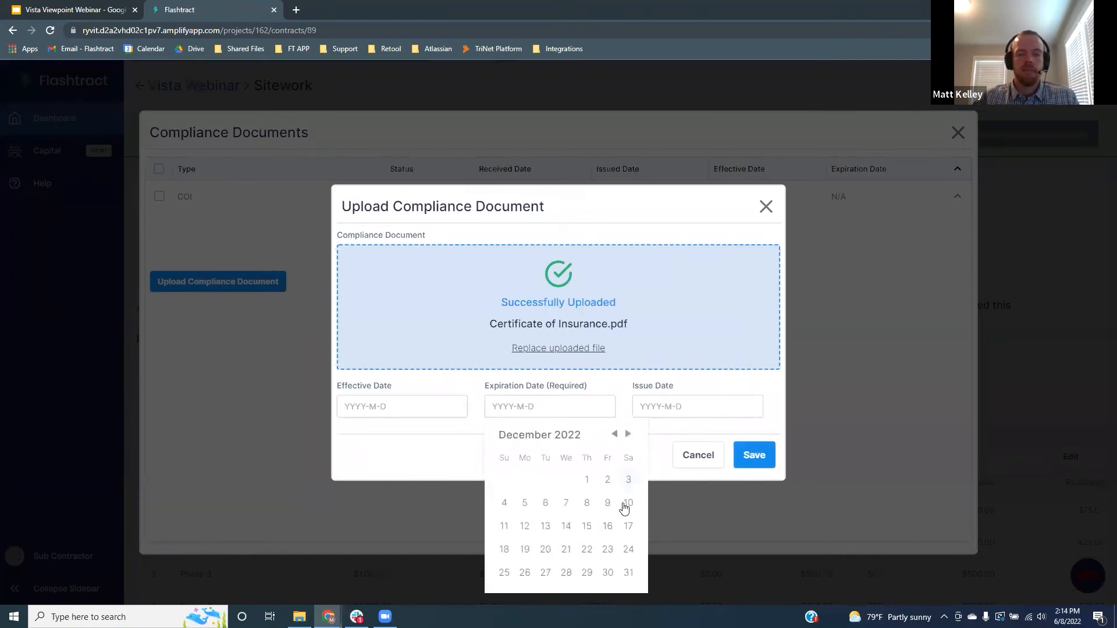
left_click(628, 573)
left_click(754, 455)
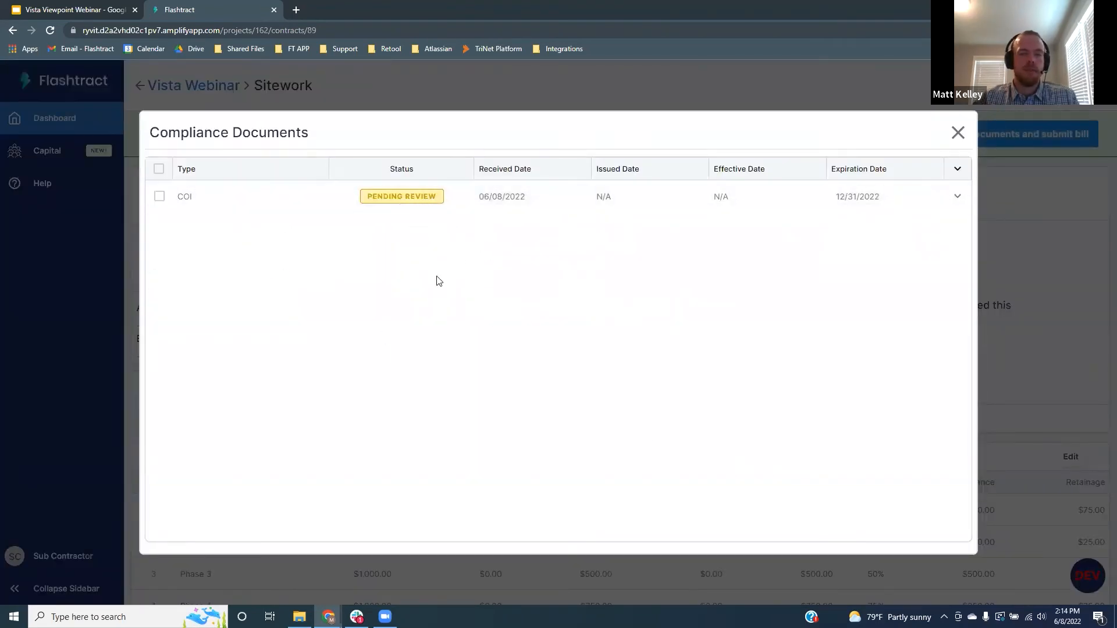
left_click(942, 154)
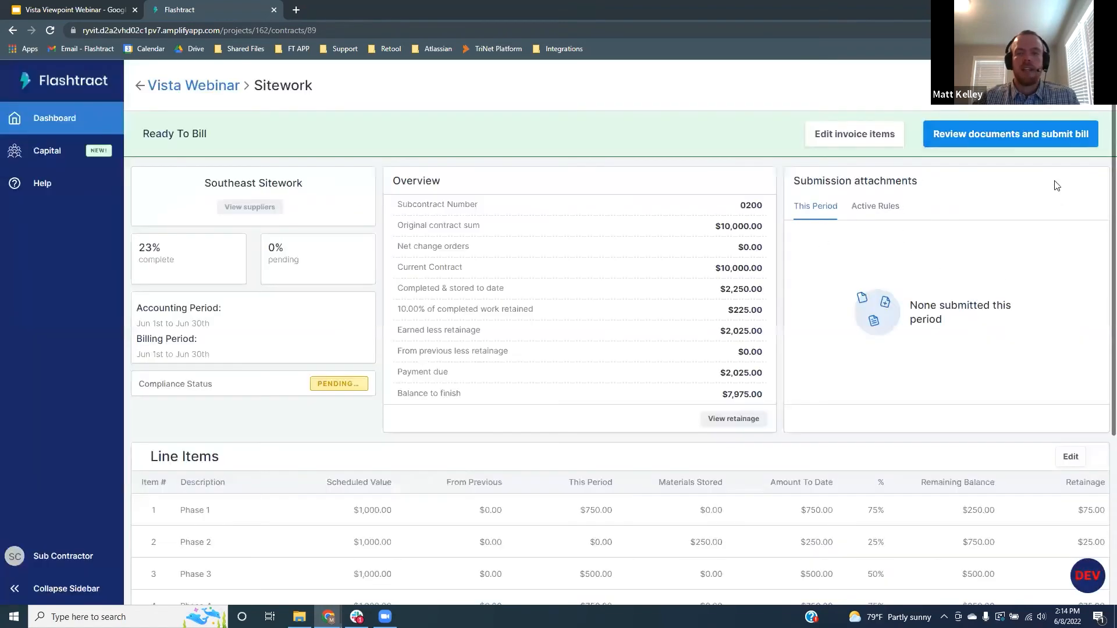
Sign the AIA Style Pay App with the signing PIN
left_click(995, 136)
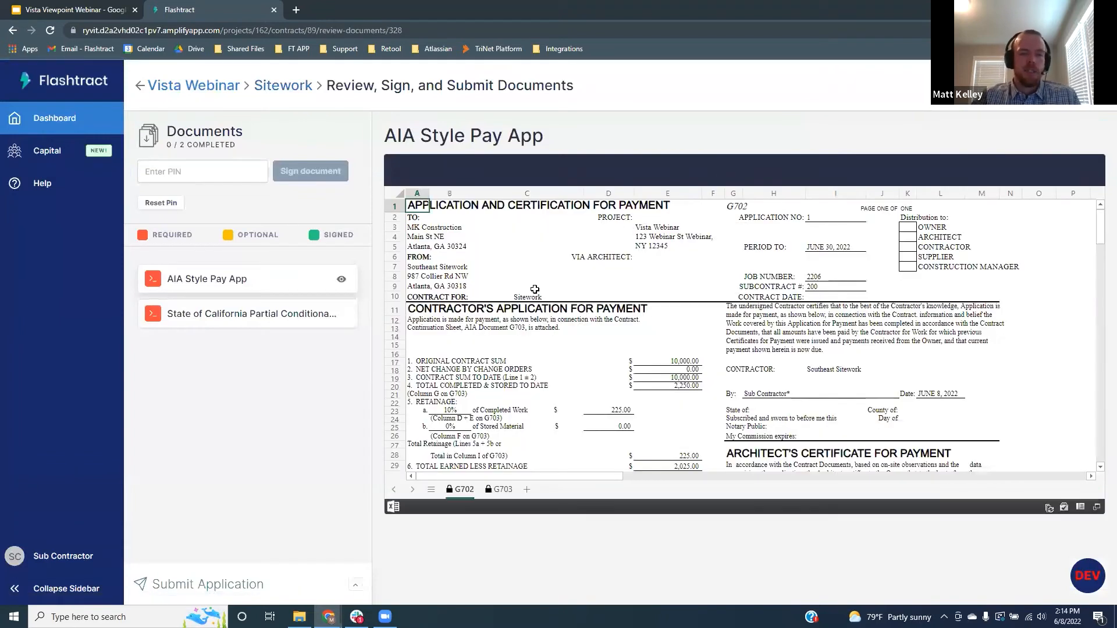
left_click(202, 170)
type("1234")
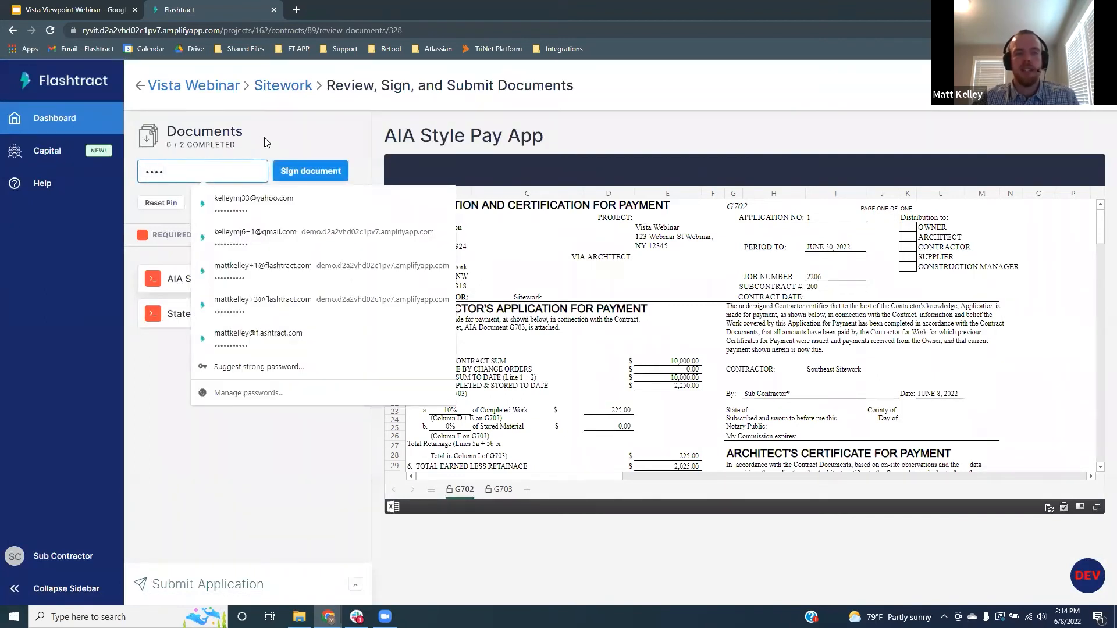
left_click(290, 144)
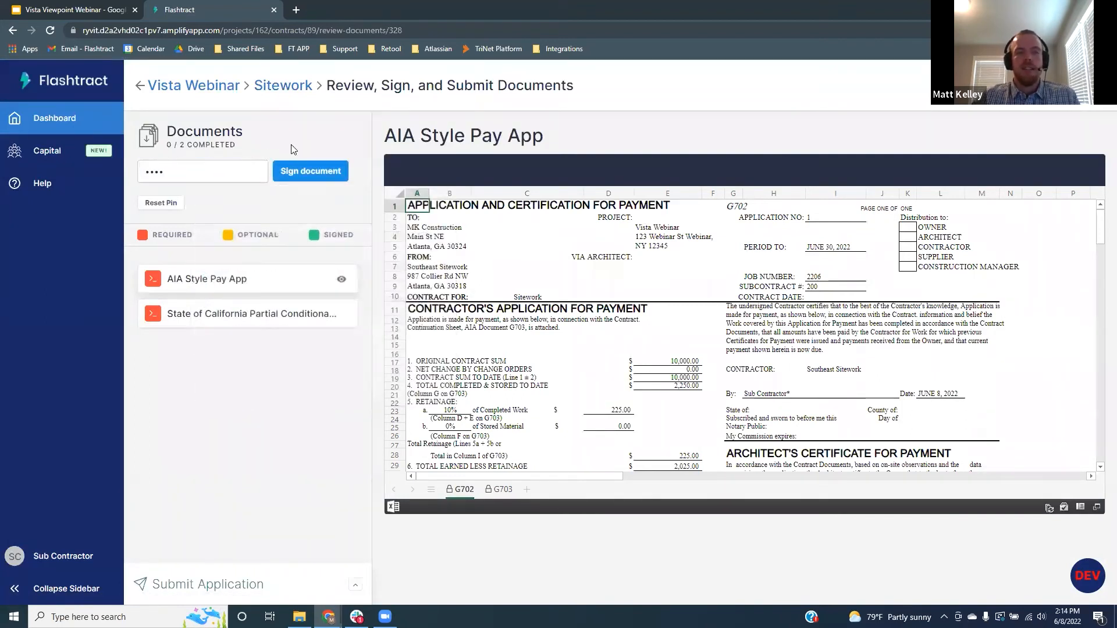
left_click(305, 172)
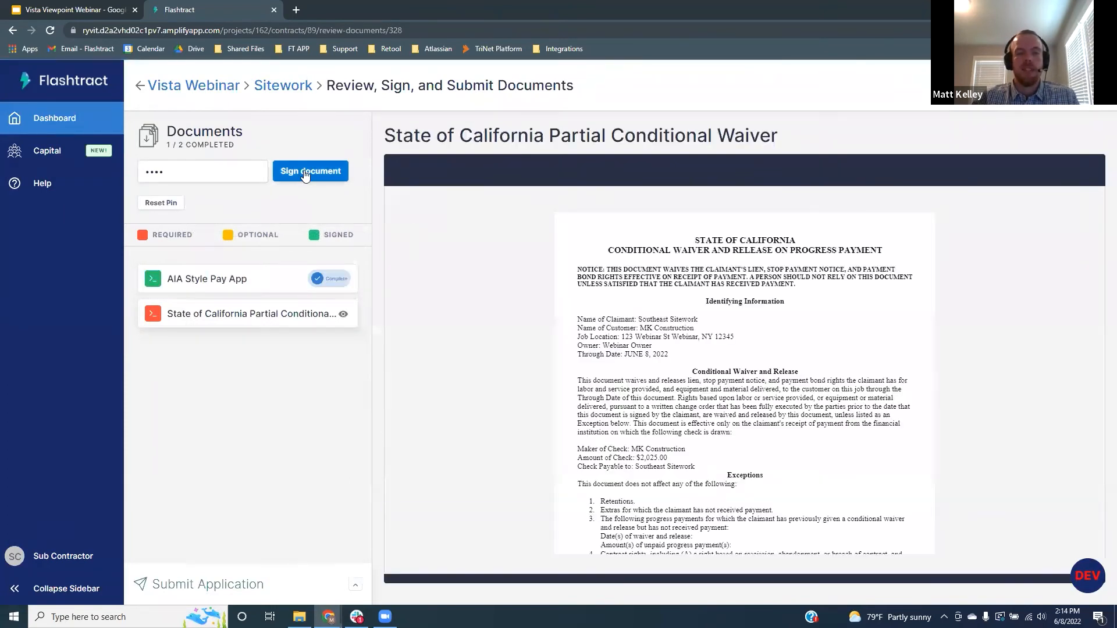
Check the signed pay app's G703 continuation sheet, then open the California conditional waiver
left_click(254, 282)
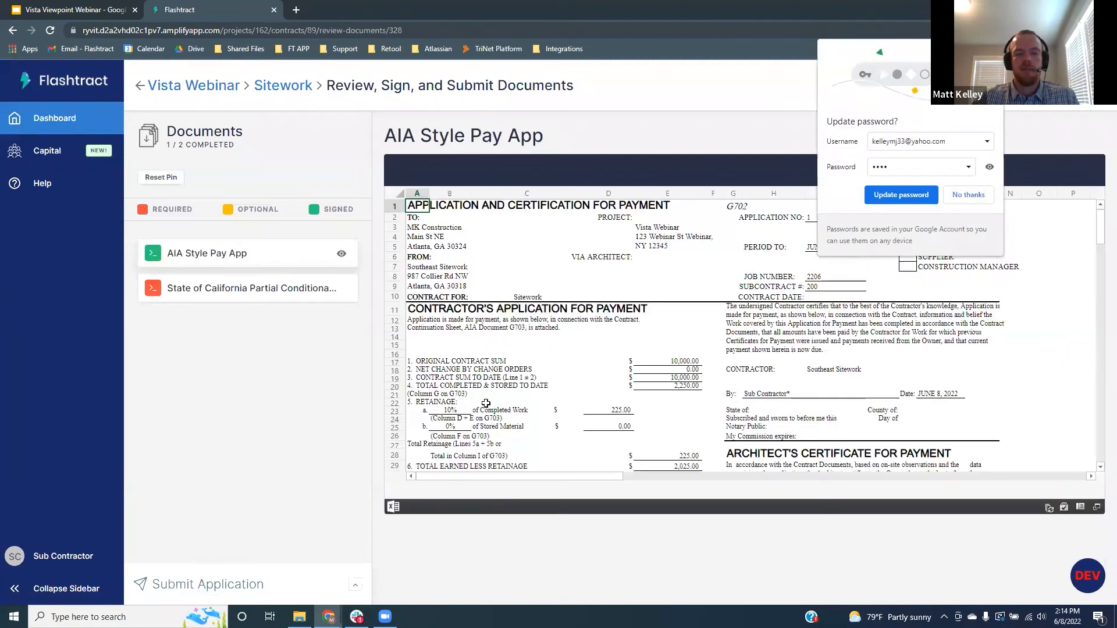
scroll(534, 294, "down", 2)
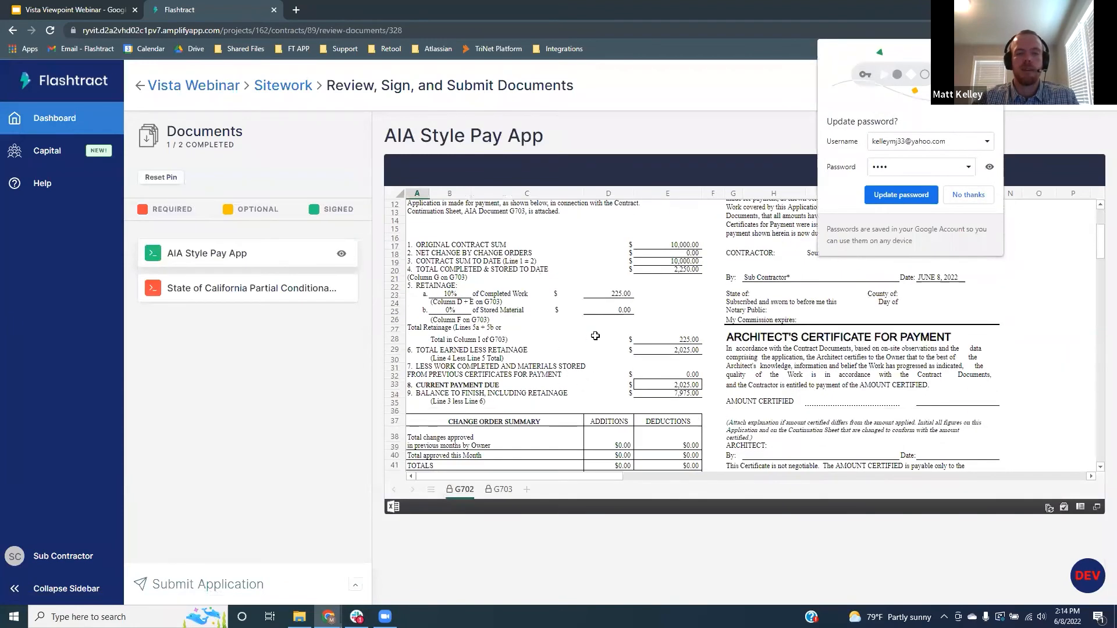
left_click(502, 489)
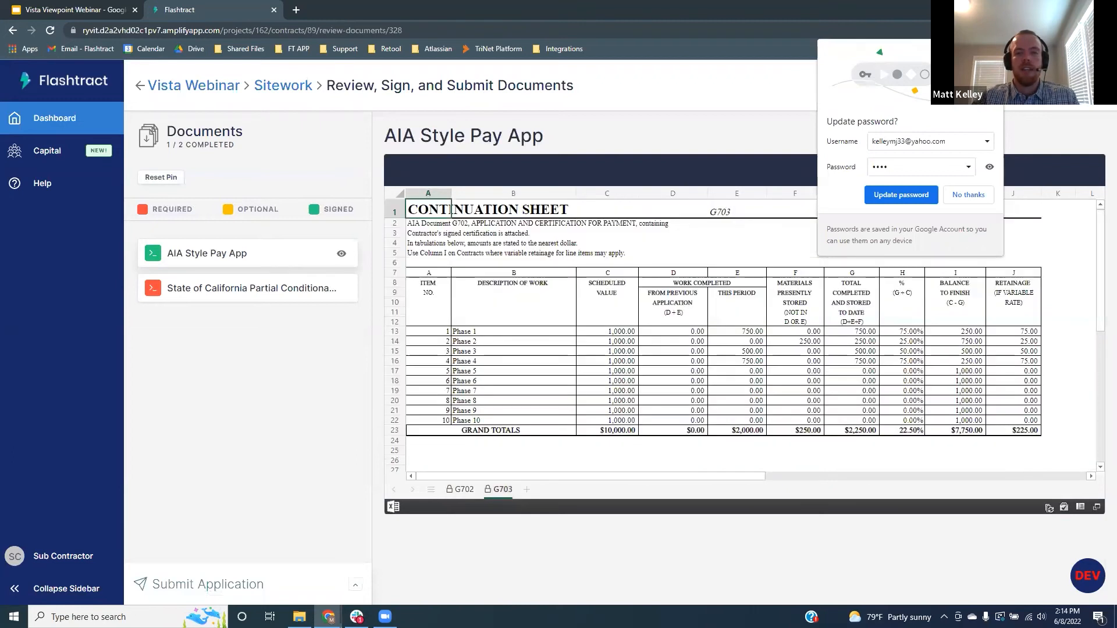
left_click(968, 195)
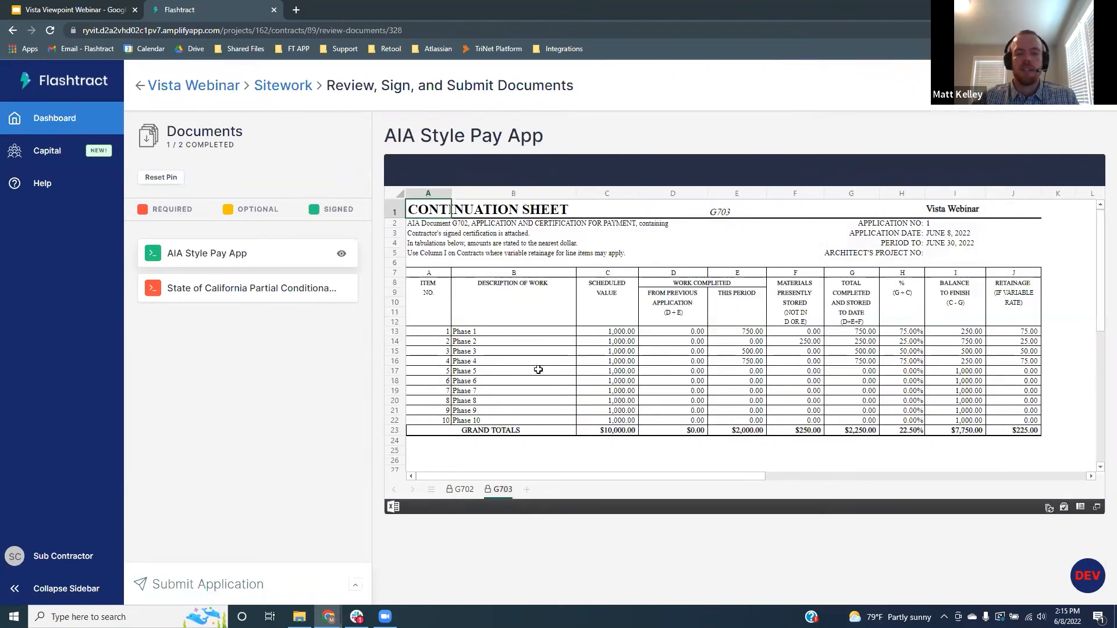
left_click(250, 289)
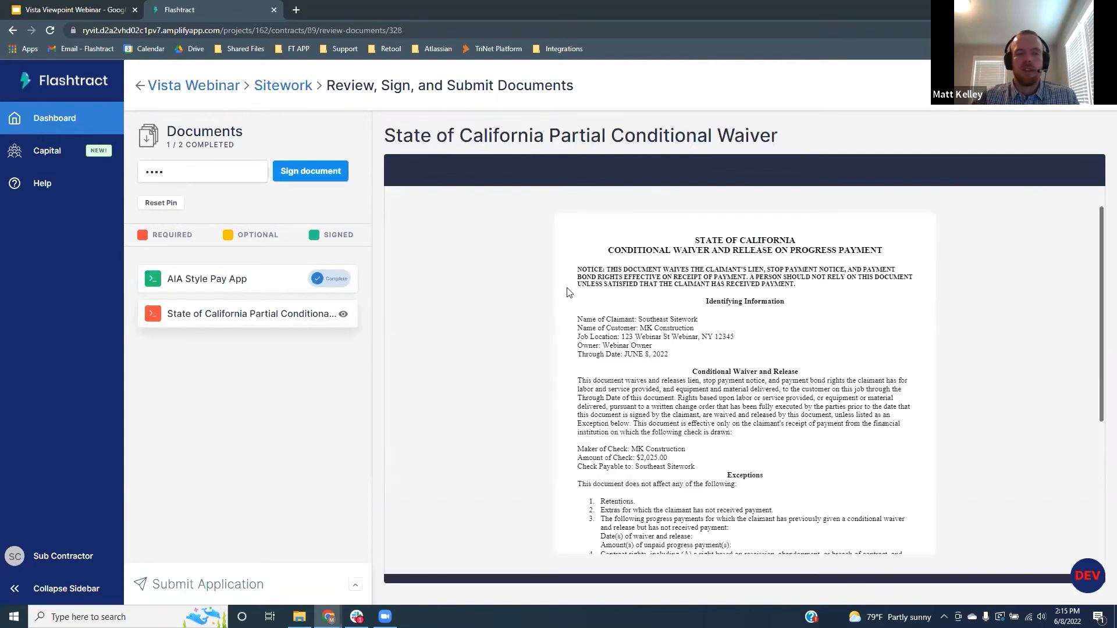
scroll(578, 291, "down", 1)
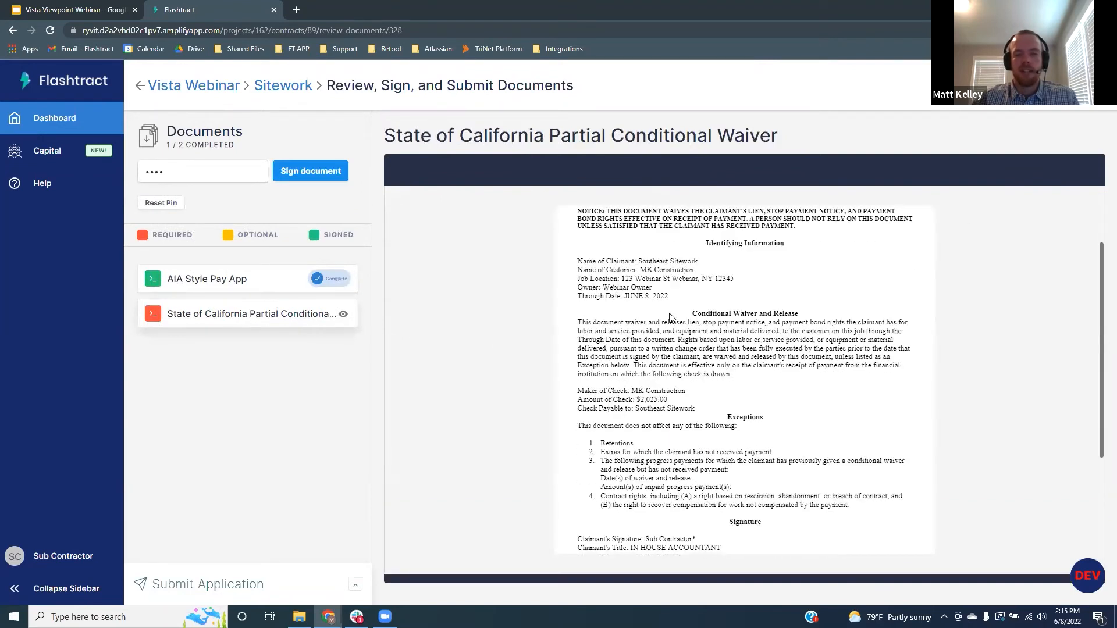
scroll(670, 319, "down", 1)
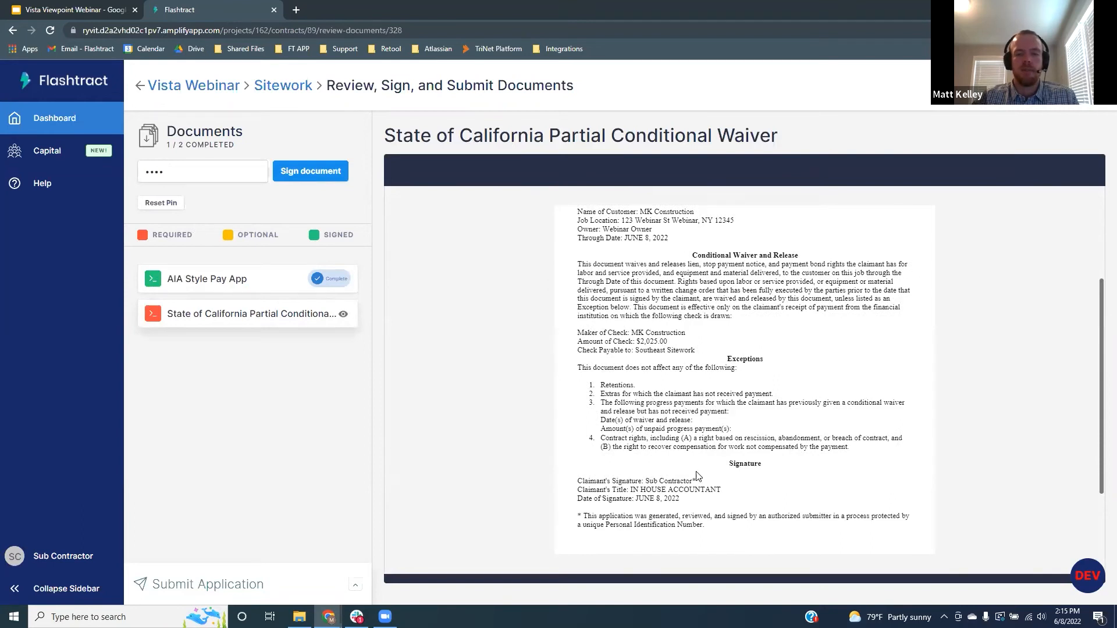
Sign the partial conditional waiver and submit the Sitework pay application, confirming with Yes
left_click(289, 173)
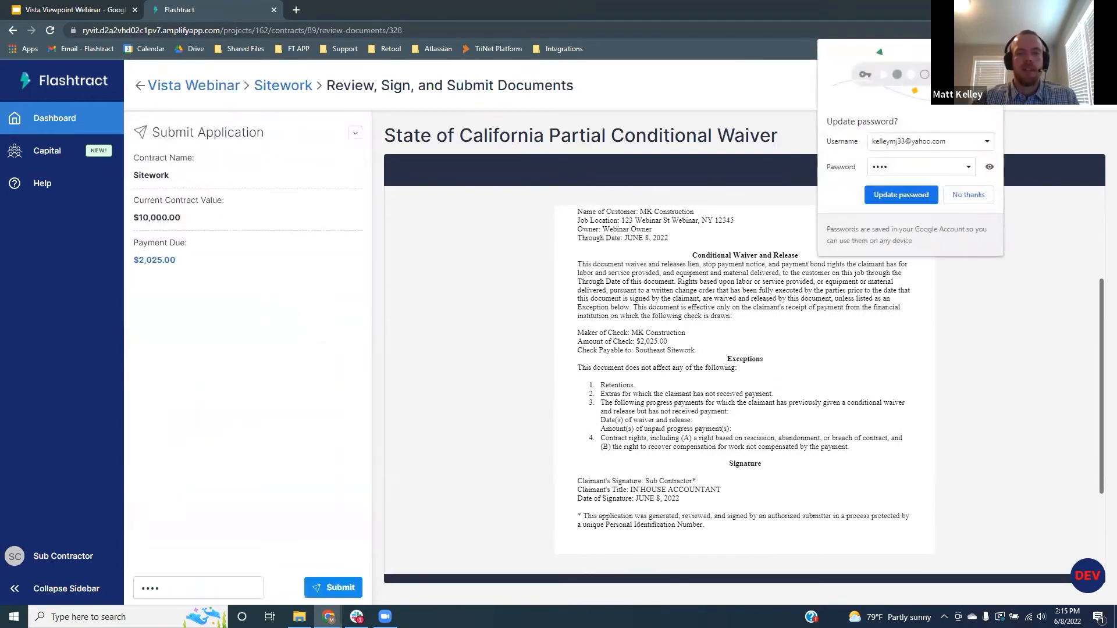
left_click(901, 195)
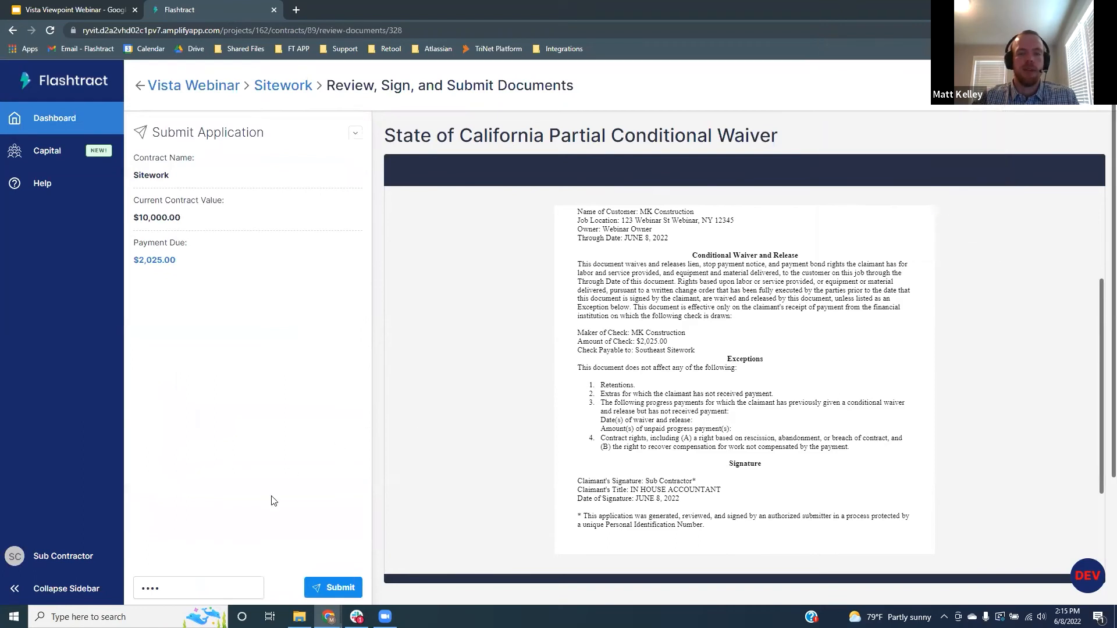
left_click(335, 589)
left_click(676, 355)
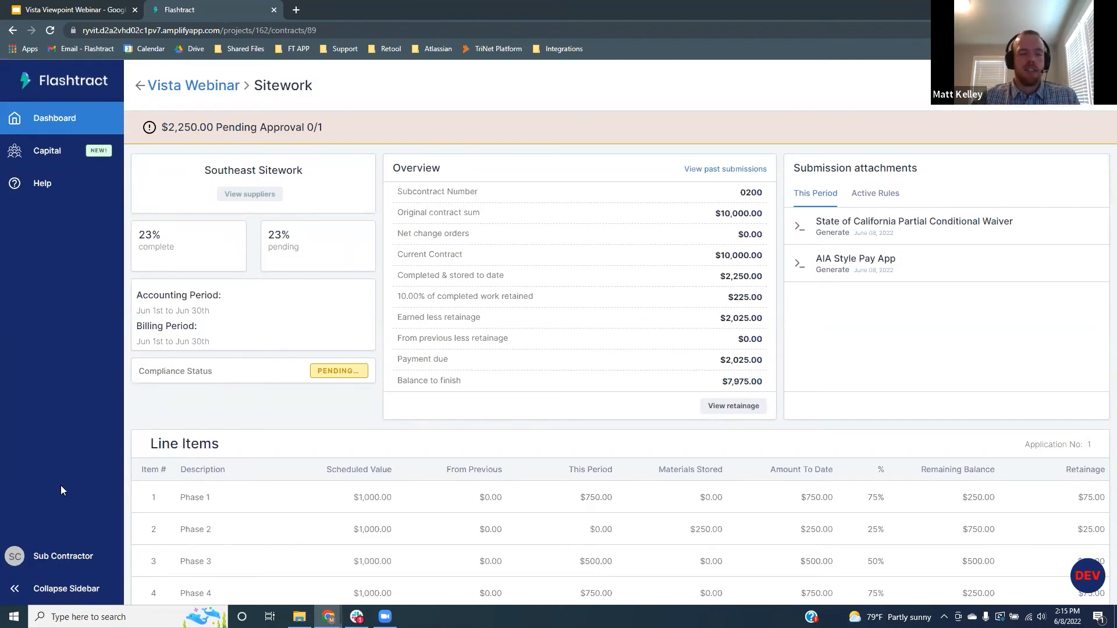
Log out of the subcontractor account and sign in as the general contractor
left_click(77, 562)
left_click(181, 559)
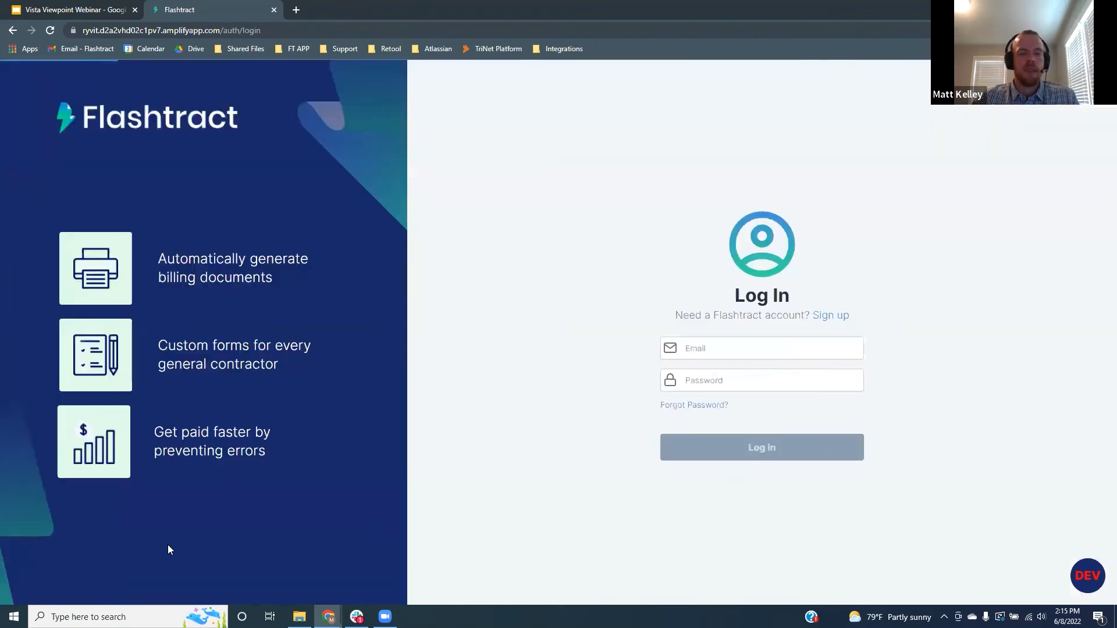
left_click(747, 352)
left_click(759, 374)
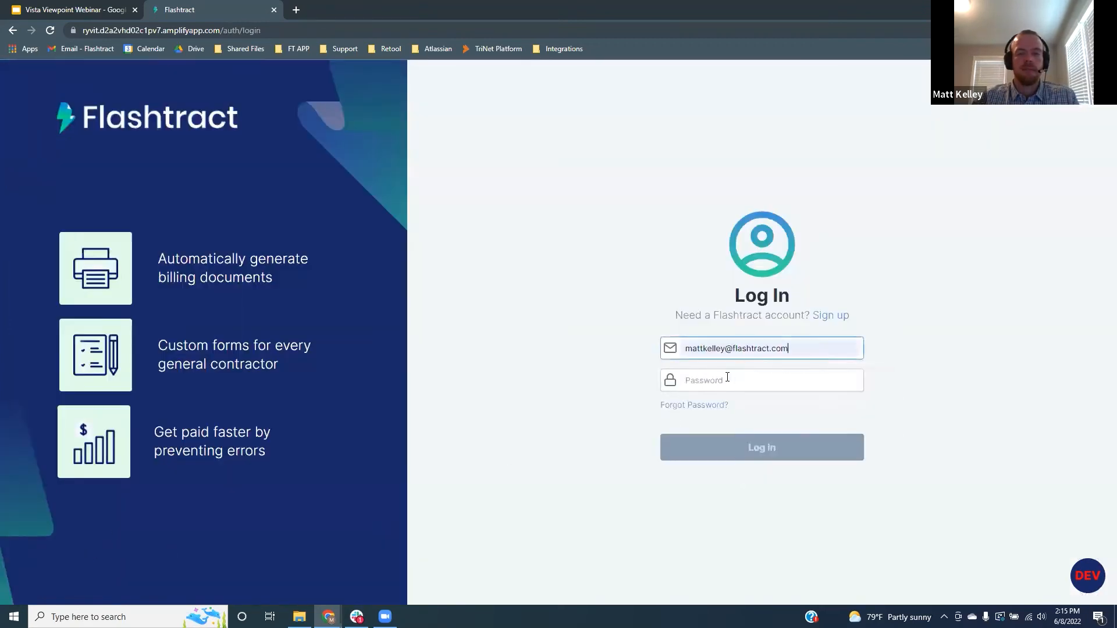
left_click(759, 380)
left_click(781, 299)
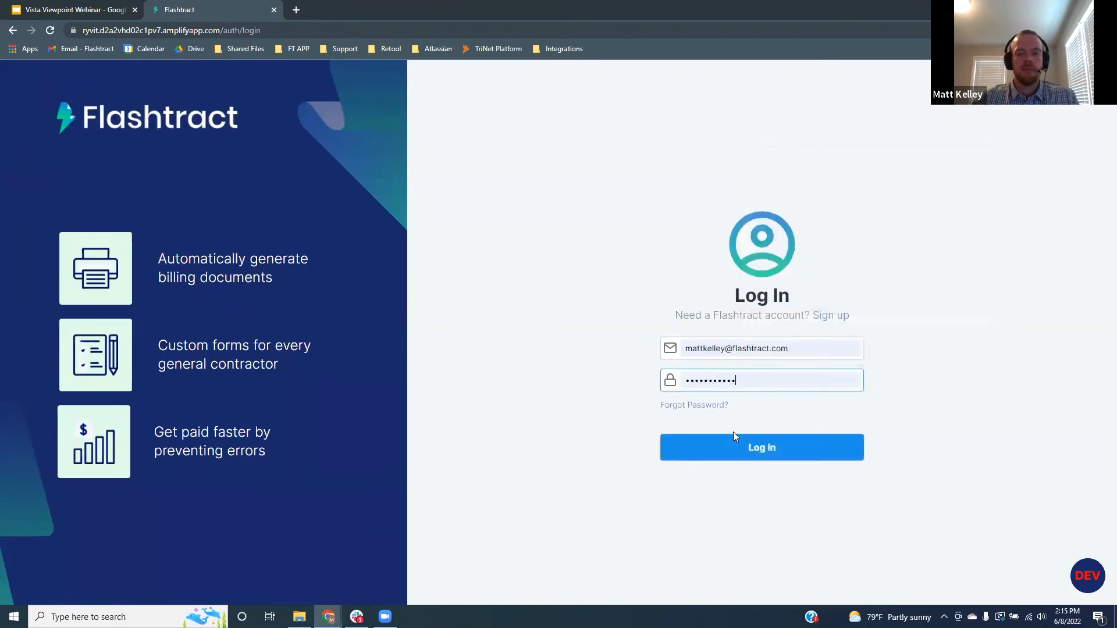
left_click(753, 449)
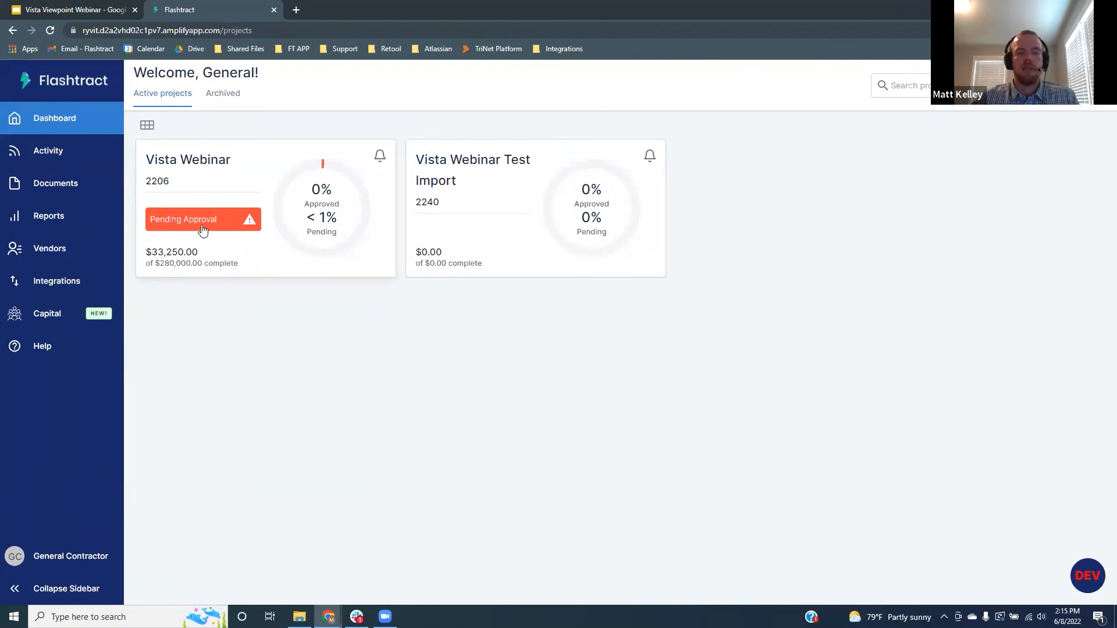
Open Vista Webinar's Sitework contract and preview the AIA pay app and partial conditional waiver
left_click(231, 199)
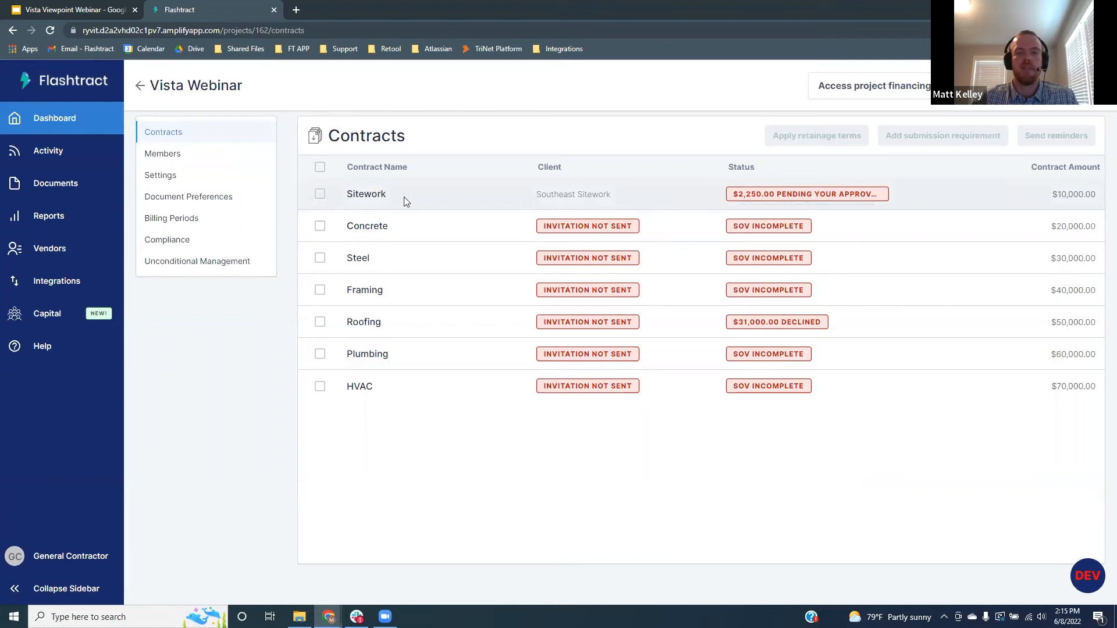
left_click(421, 194)
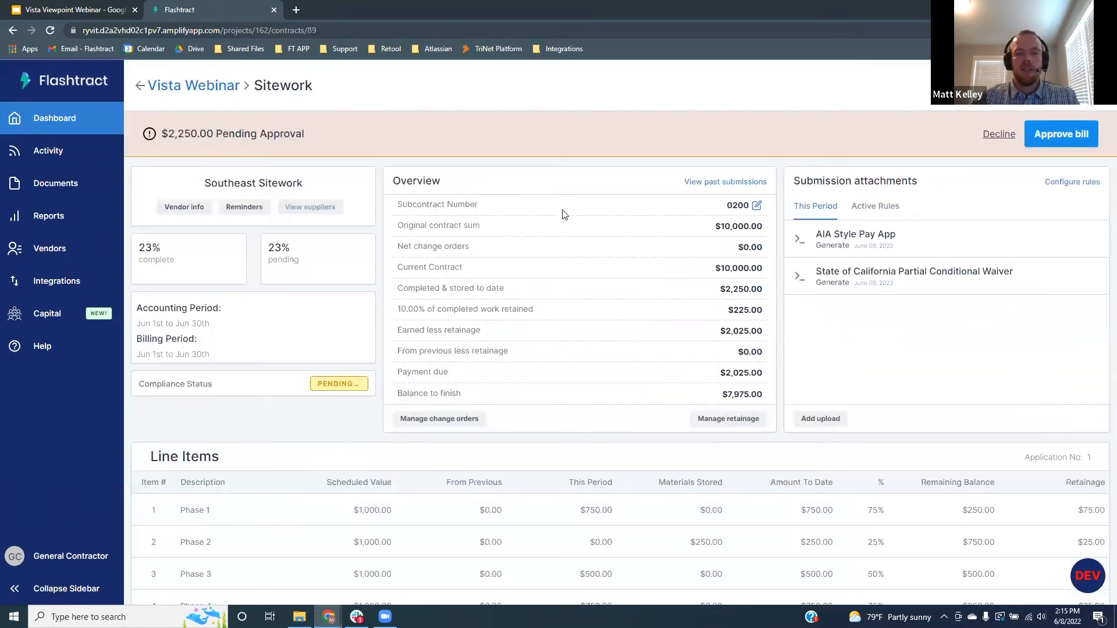
scroll(564, 215, "down", 3)
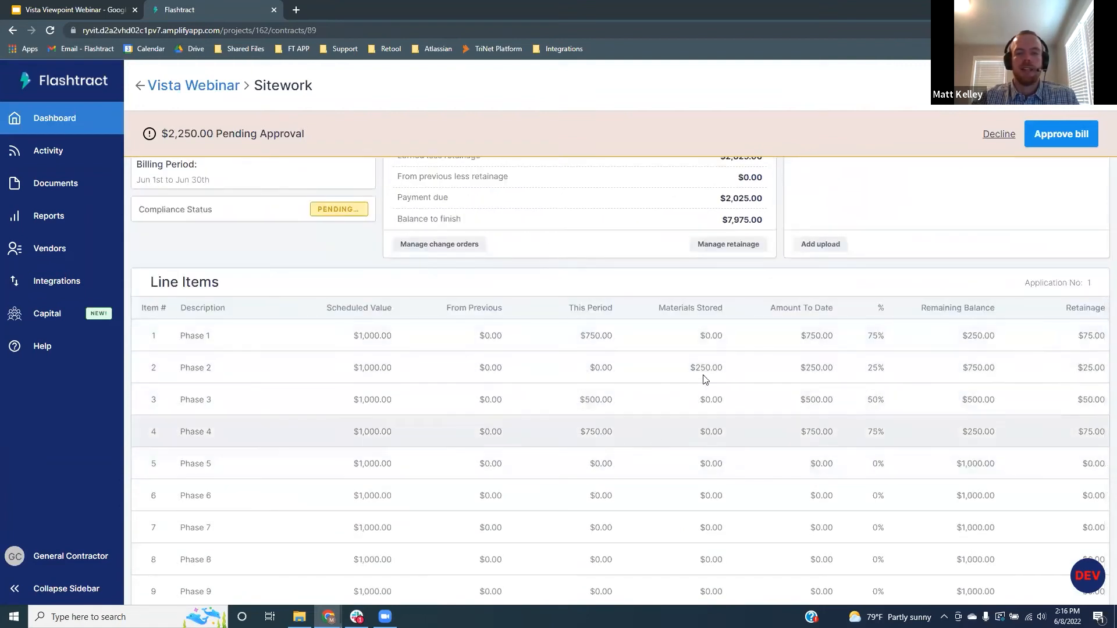
scroll(760, 423, "up", 3)
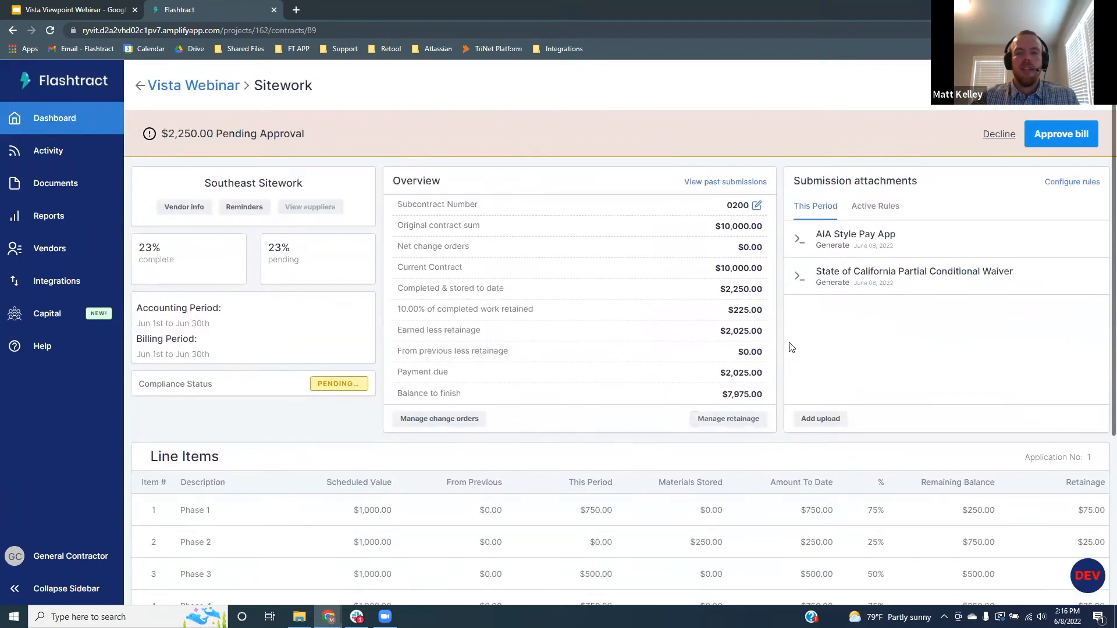
left_click(827, 238)
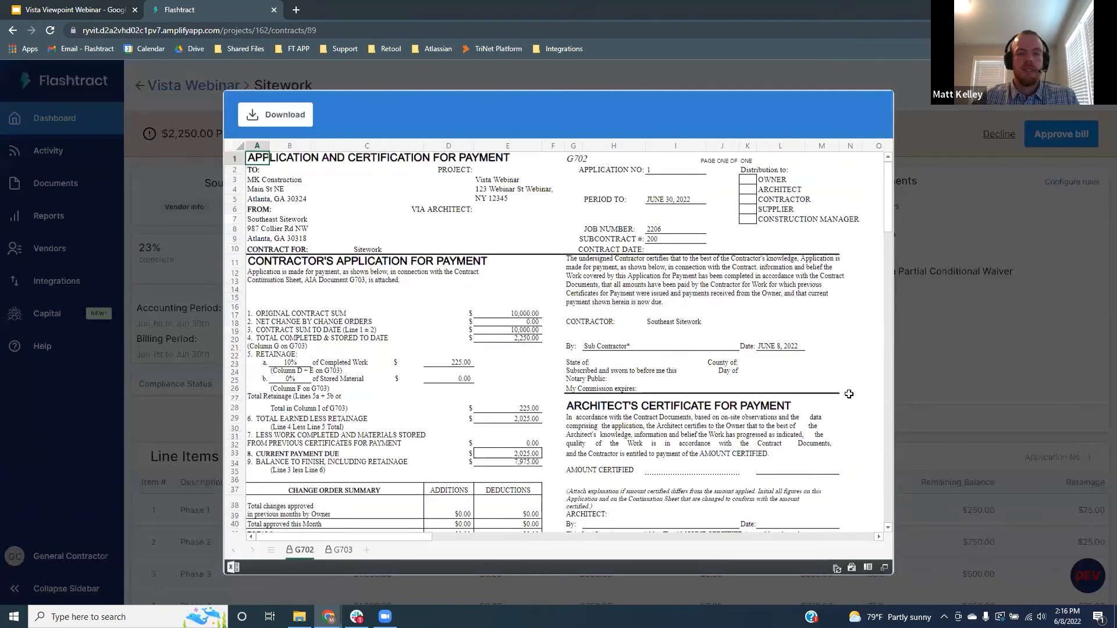
left_click(999, 357)
left_click(845, 281)
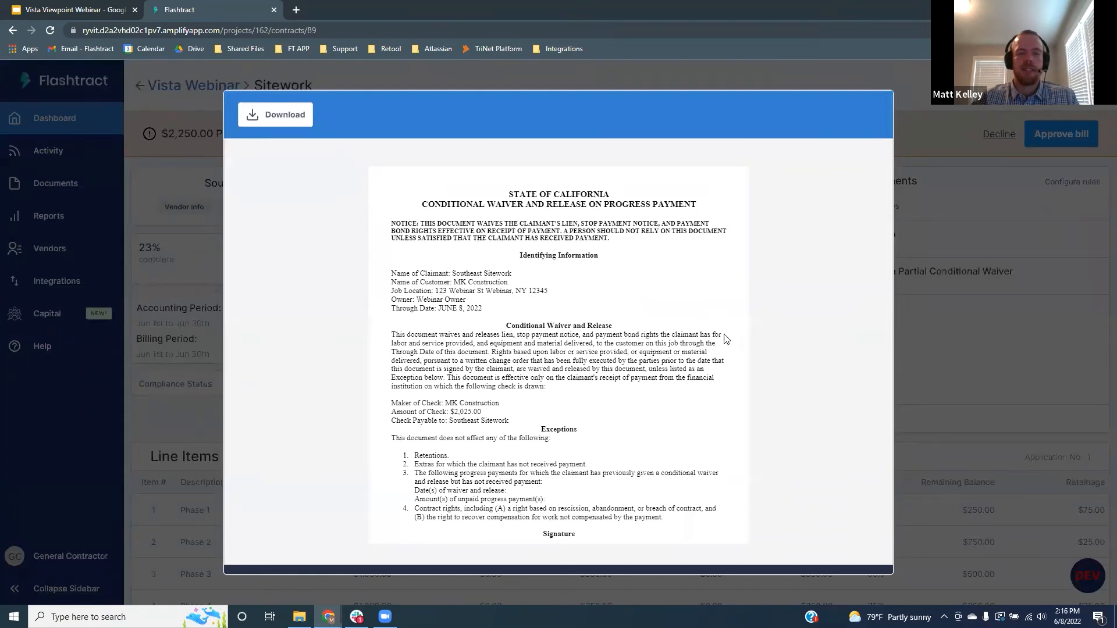
left_click(947, 360)
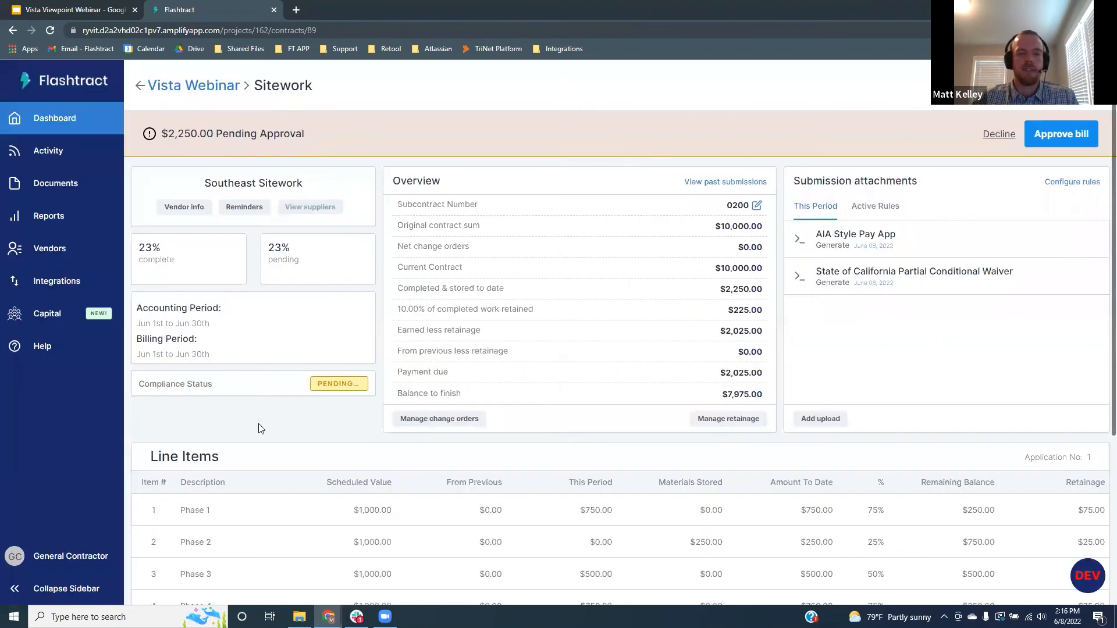
Review COI.pdf in the Sitework compliance documents and set its status to Compliant
left_click(220, 389)
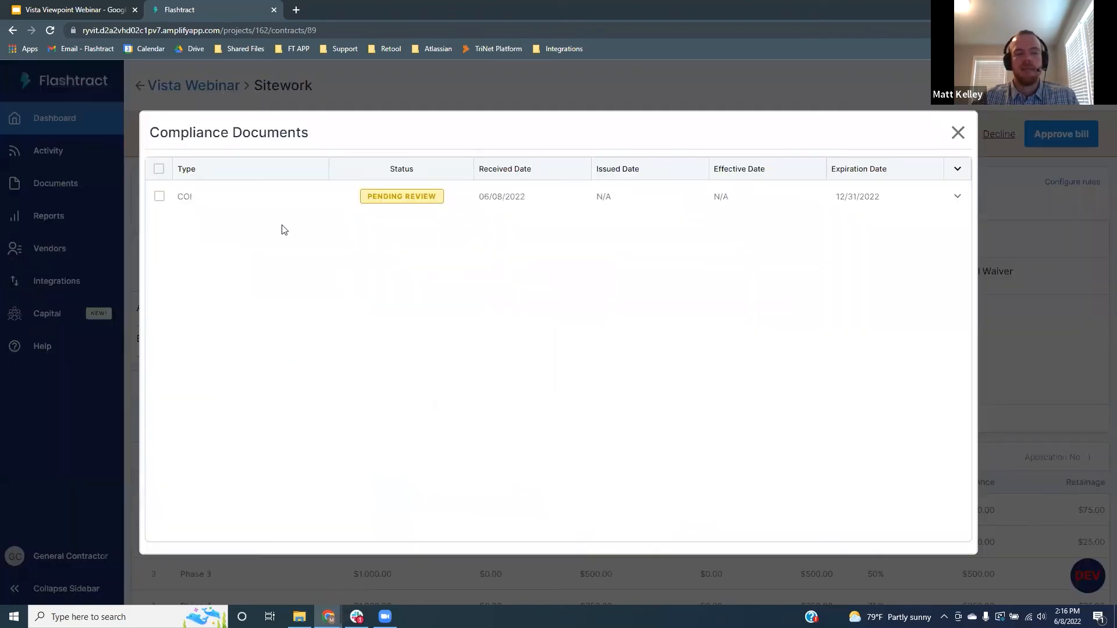
left_click(213, 203)
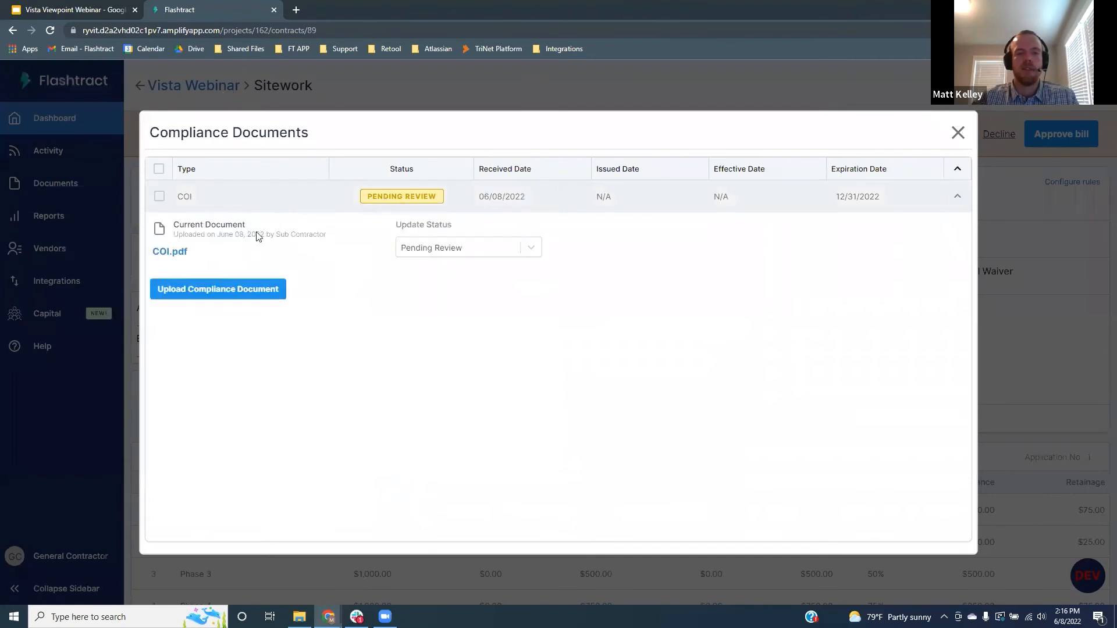
left_click(171, 252)
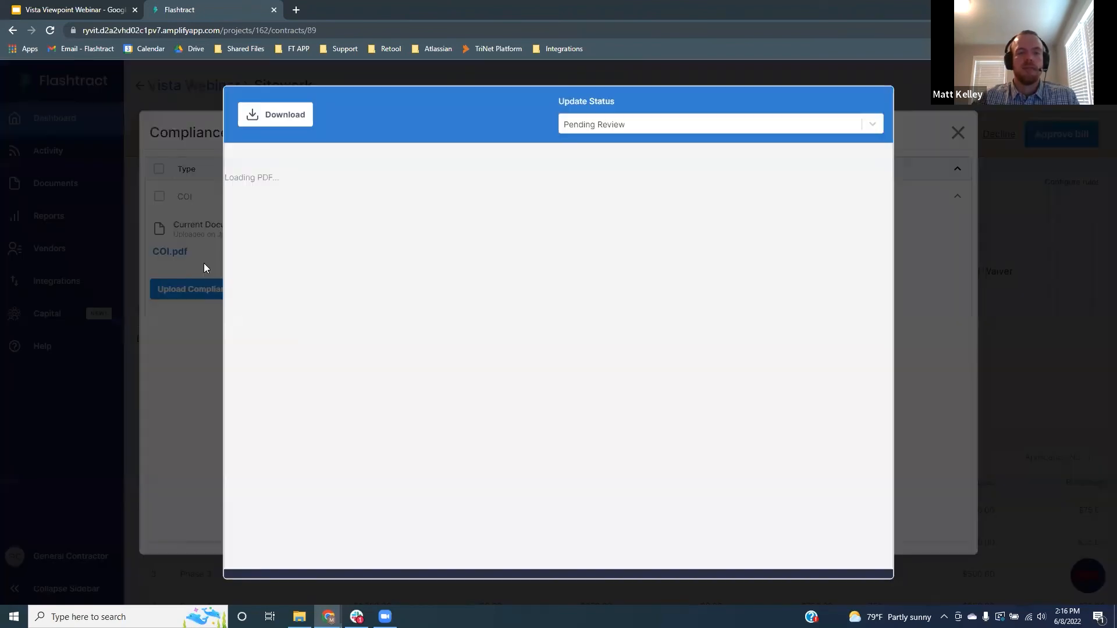
scroll(498, 232, "down", 3)
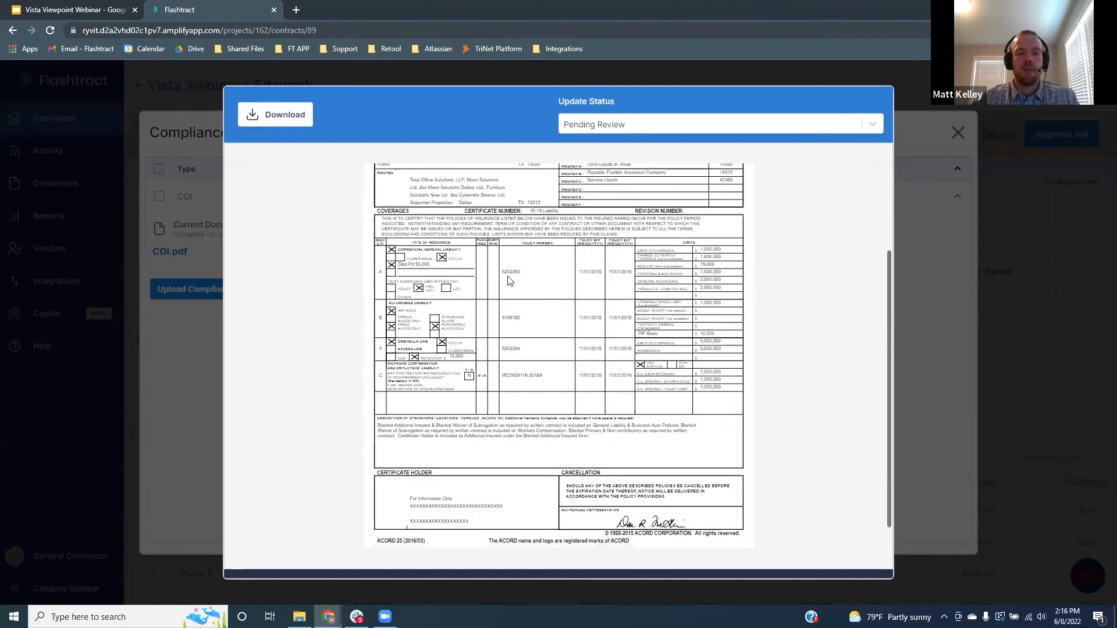
scroll(511, 291, "up", 2)
left_click(654, 125)
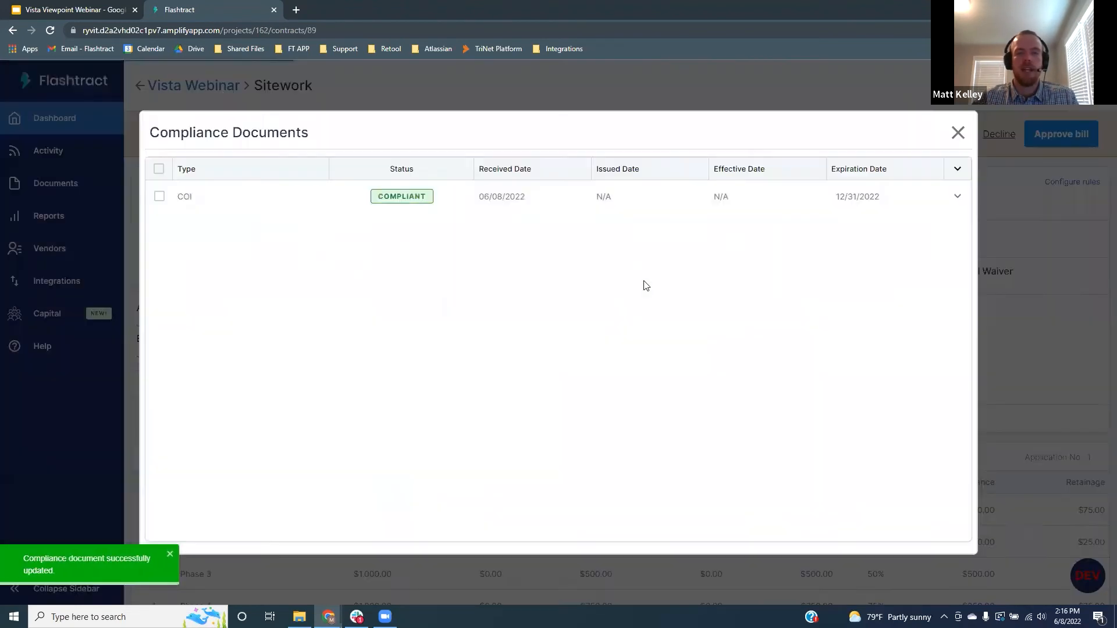
left_click(957, 134)
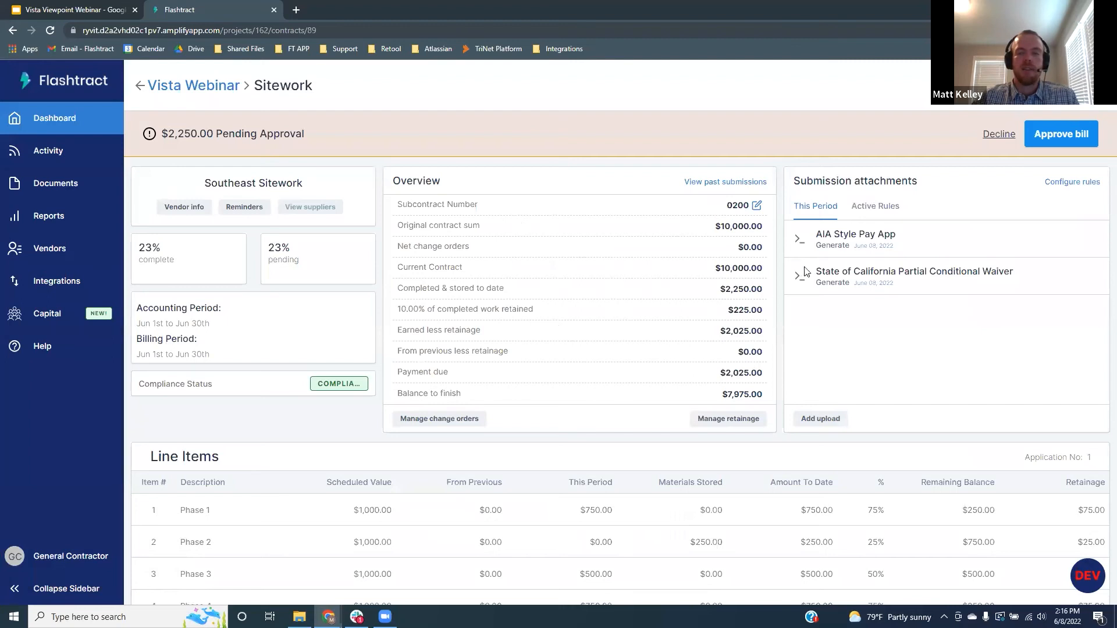
Approve the $2,250.00 Sitework bill for this period
left_click(1050, 141)
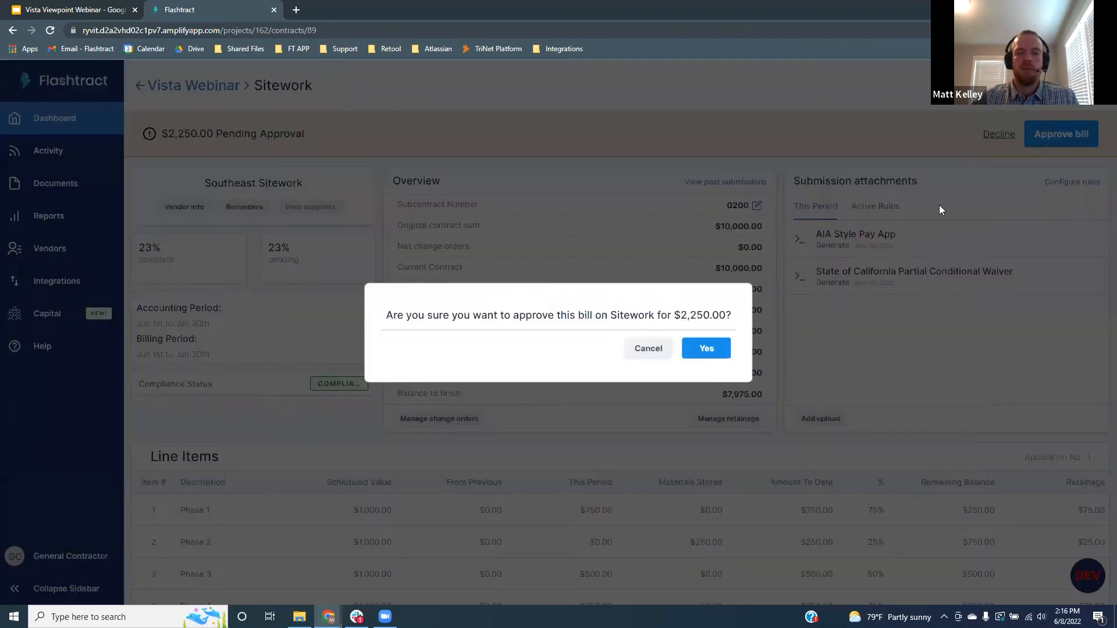
left_click(725, 346)
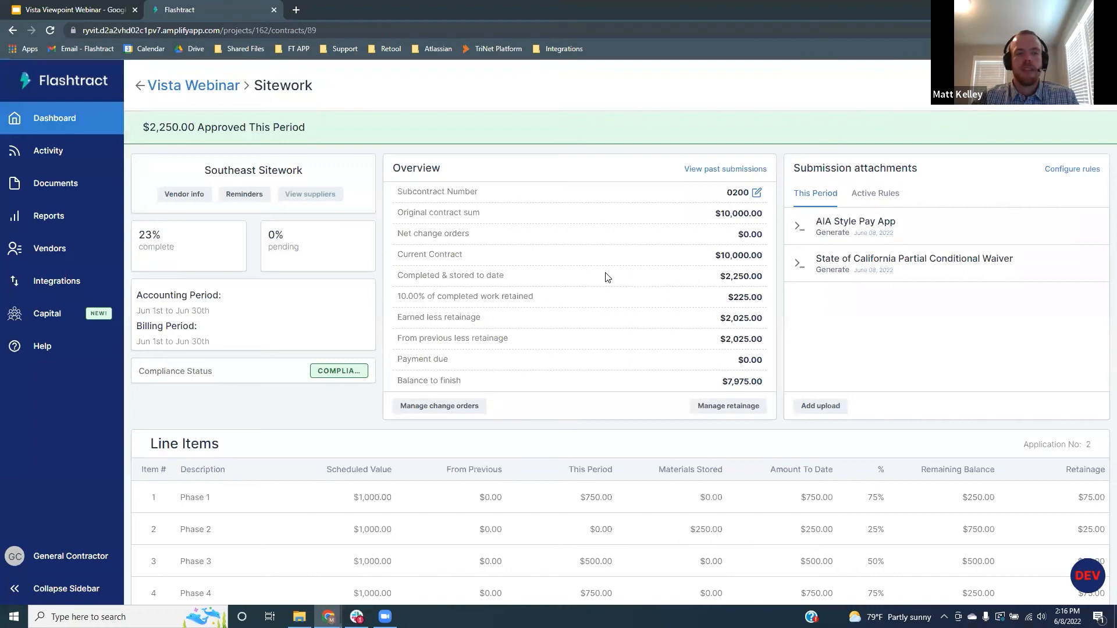
left_click(78, 284)
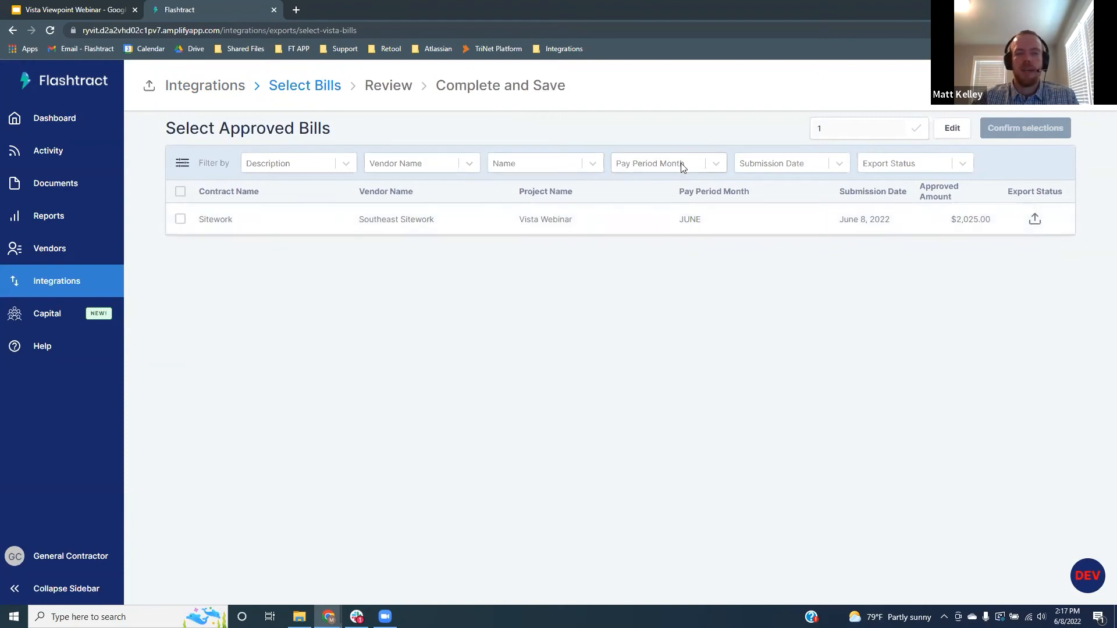
Show only unexported bills, save pay control number 1, and select the $2,025.00 June Sitework bill
left_click(963, 168)
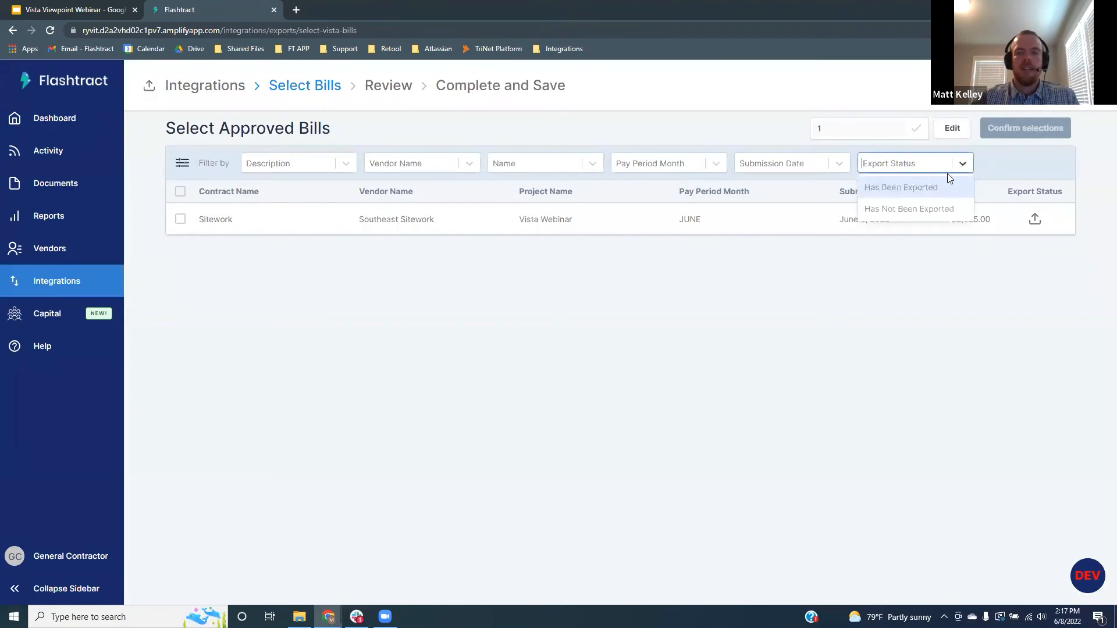
left_click(933, 212)
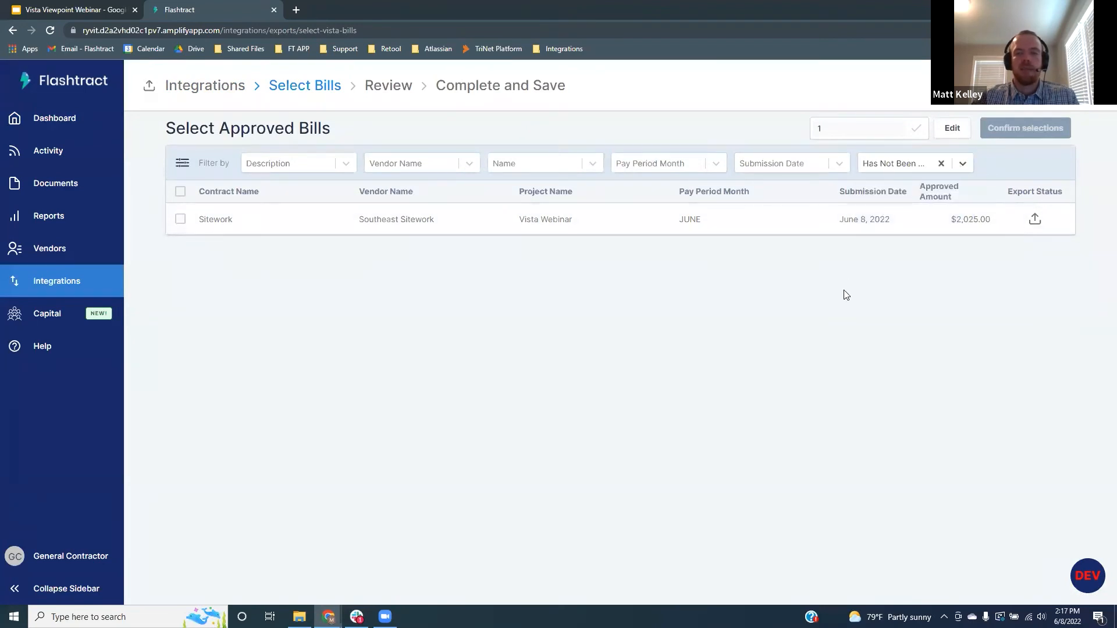
left_click(916, 128)
left_click(856, 130)
key("BackSpace")
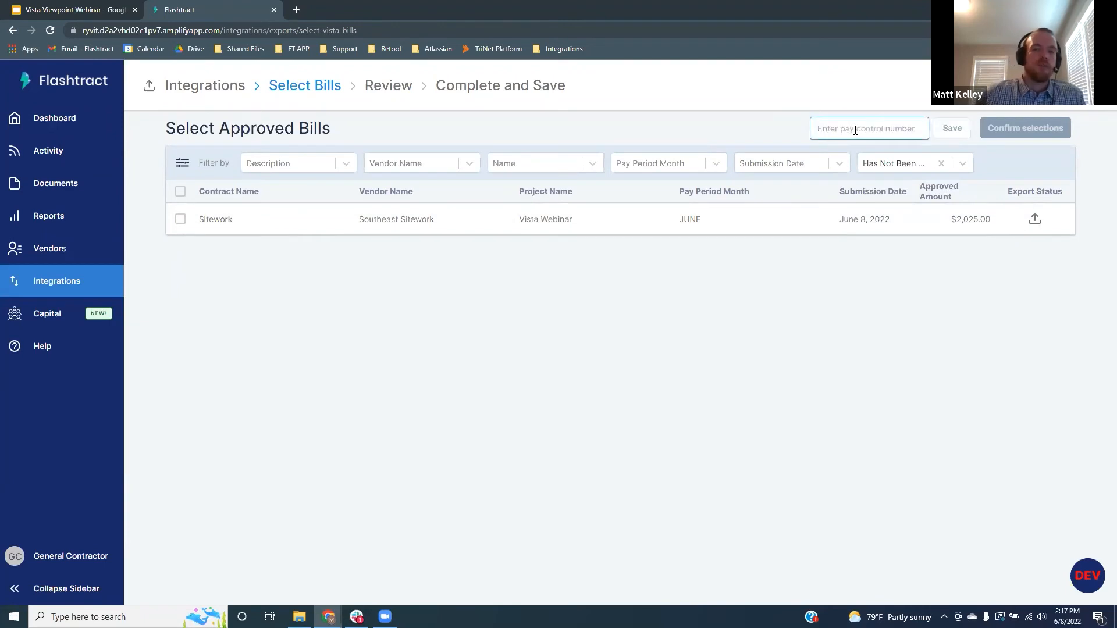
left_click(875, 275)
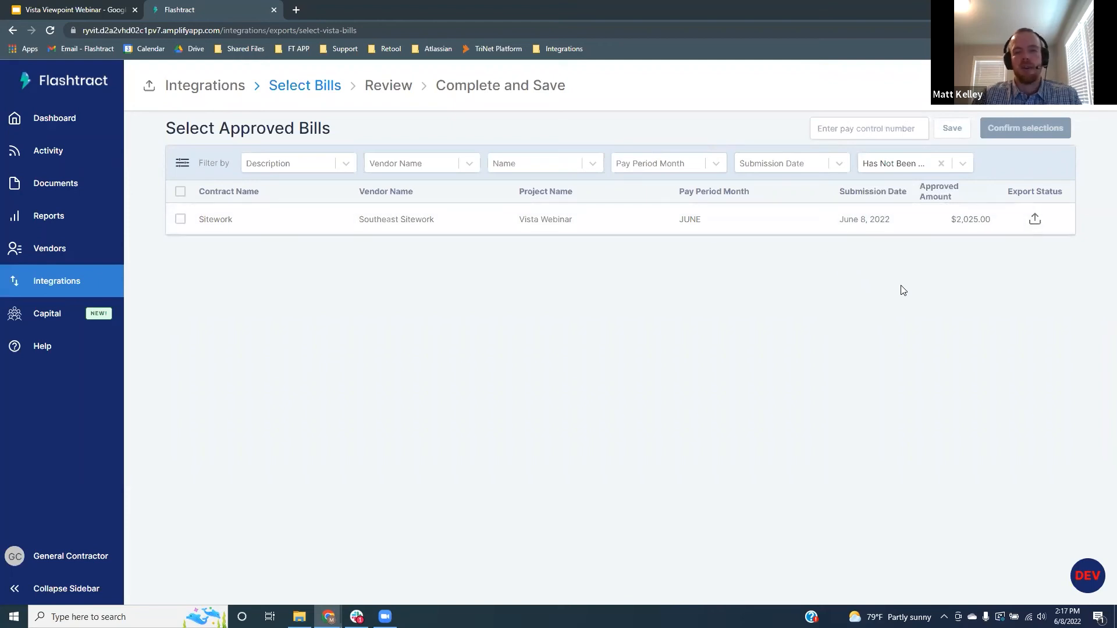
left_click(835, 129)
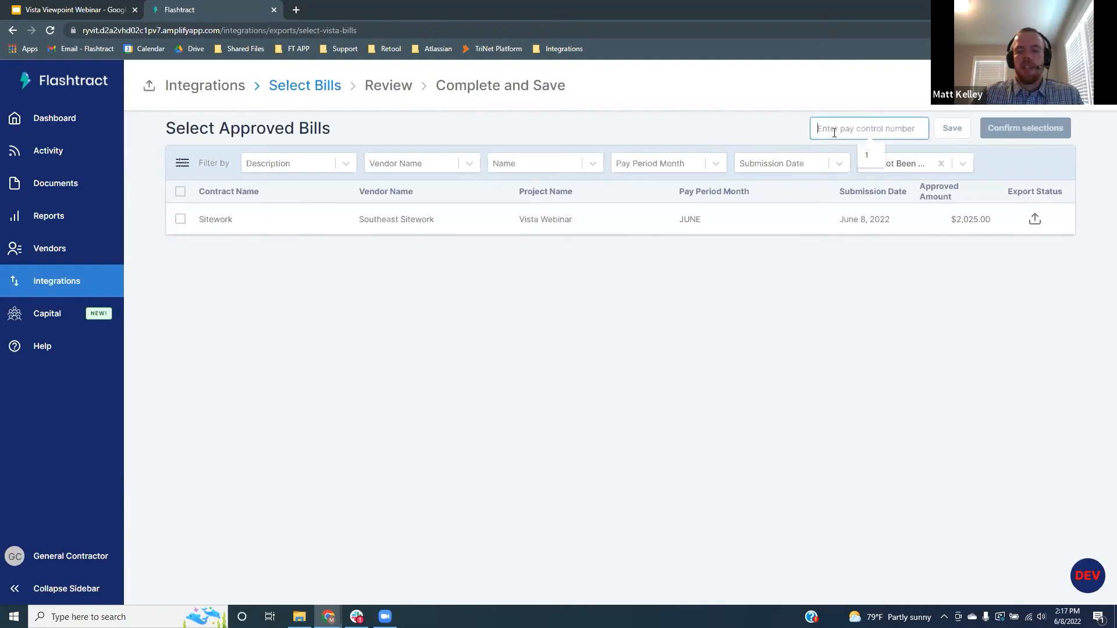
type("1")
left_click(950, 129)
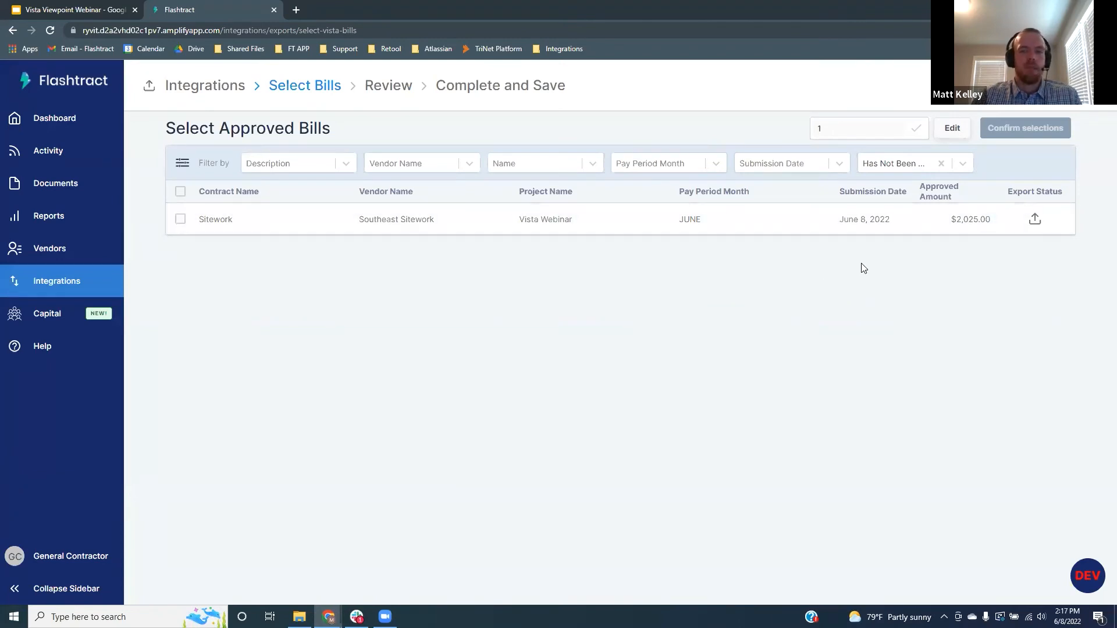
left_click(181, 220)
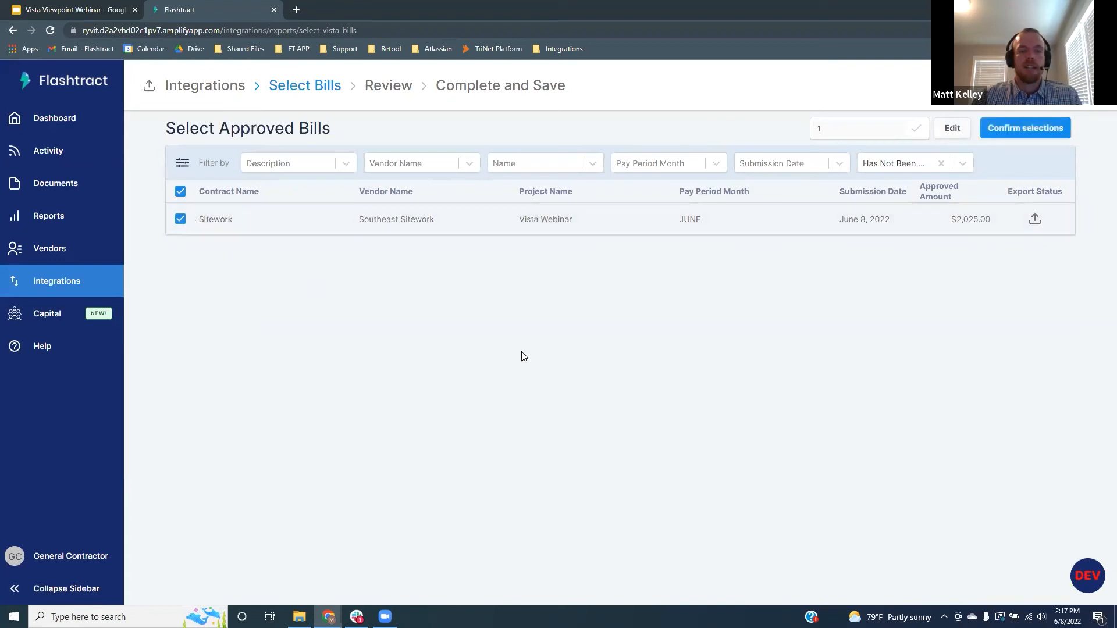
left_click(1029, 129)
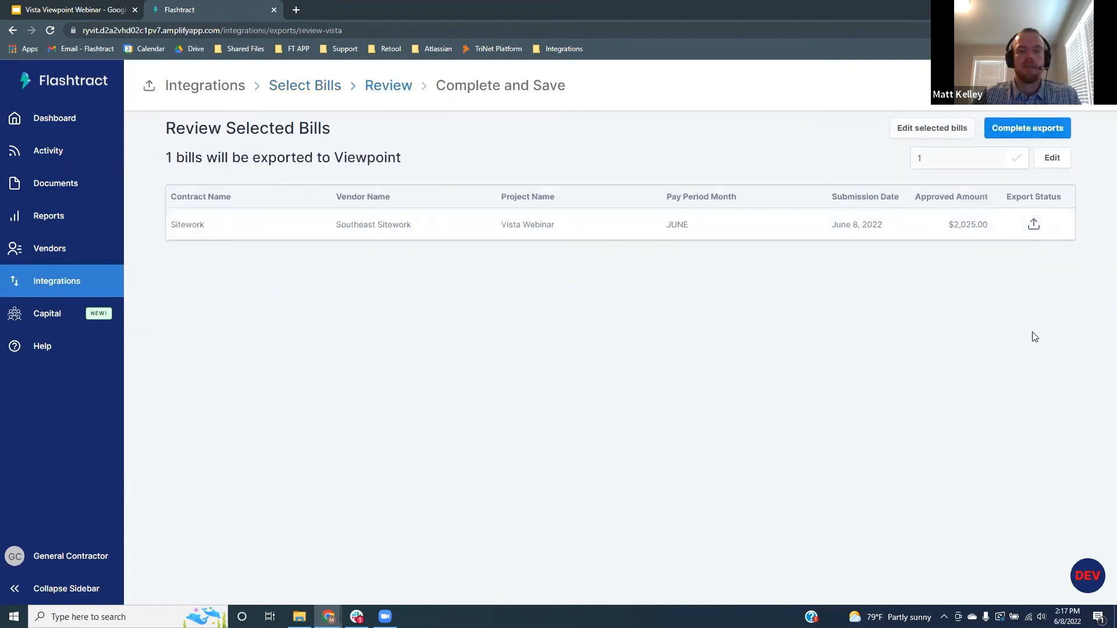
Complete the Sitework bill export to Vista, then present the Vista Viewpoint Webinar slides full screen
left_click(1041, 131)
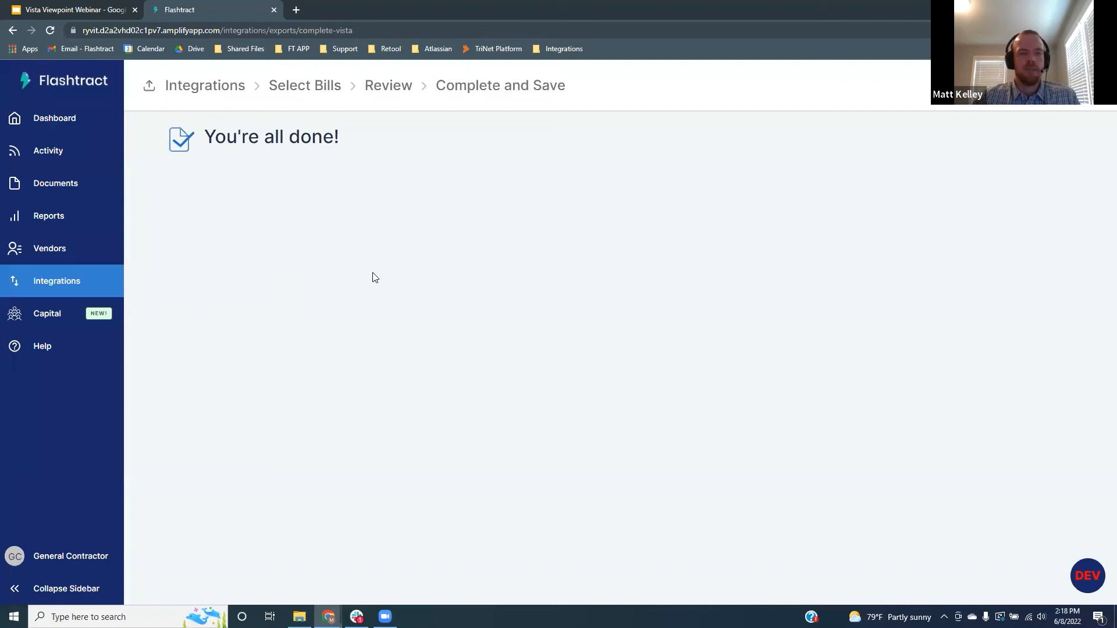
left_click(76, 10)
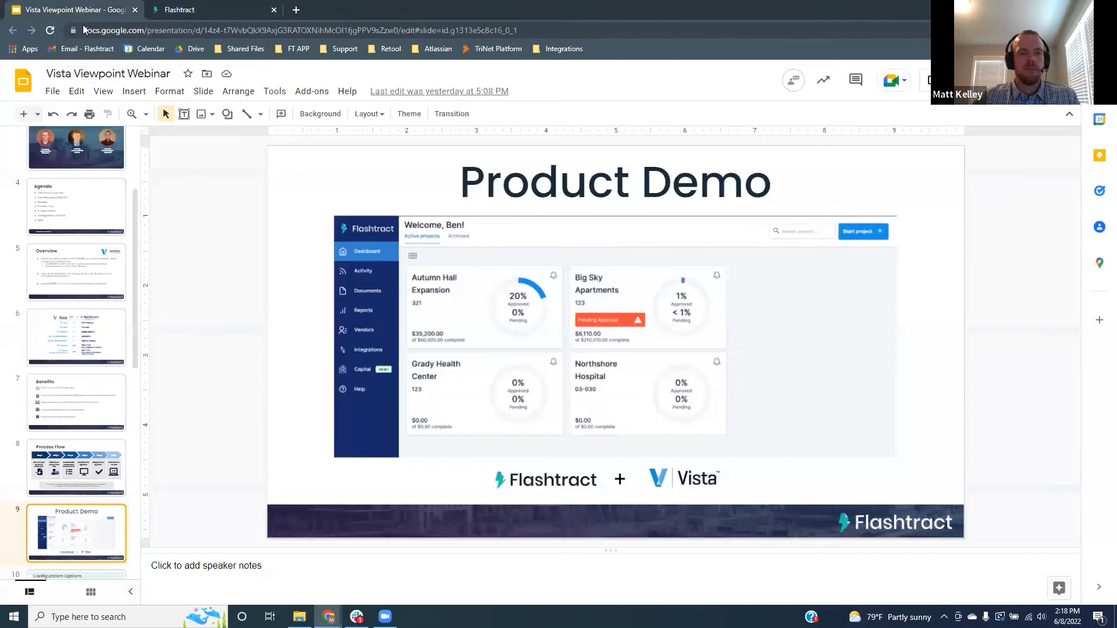
left_click(957, 80)
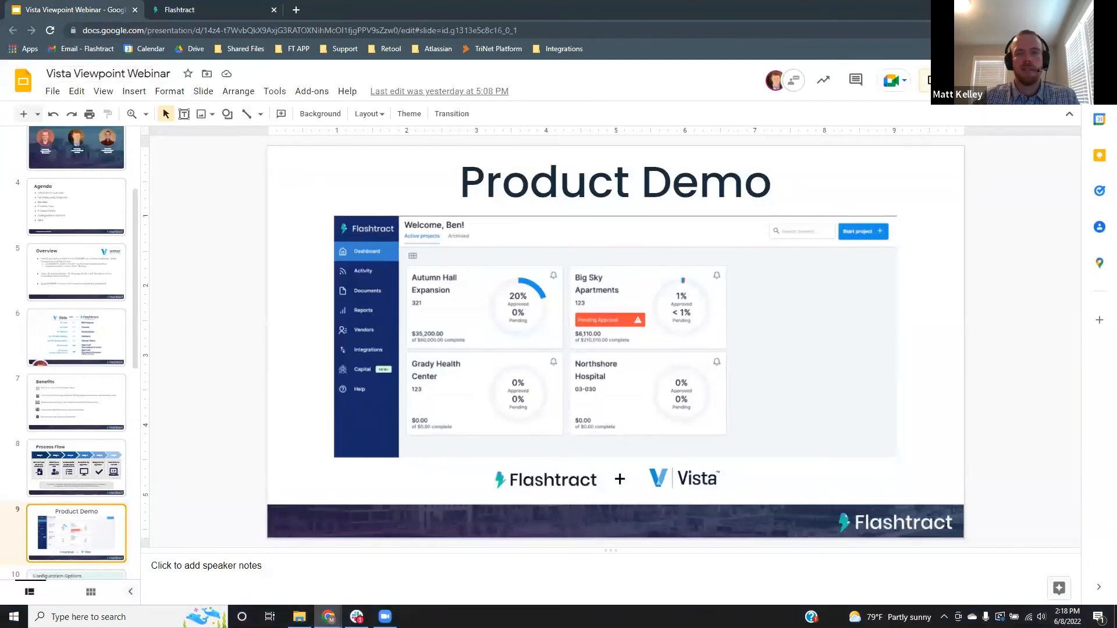